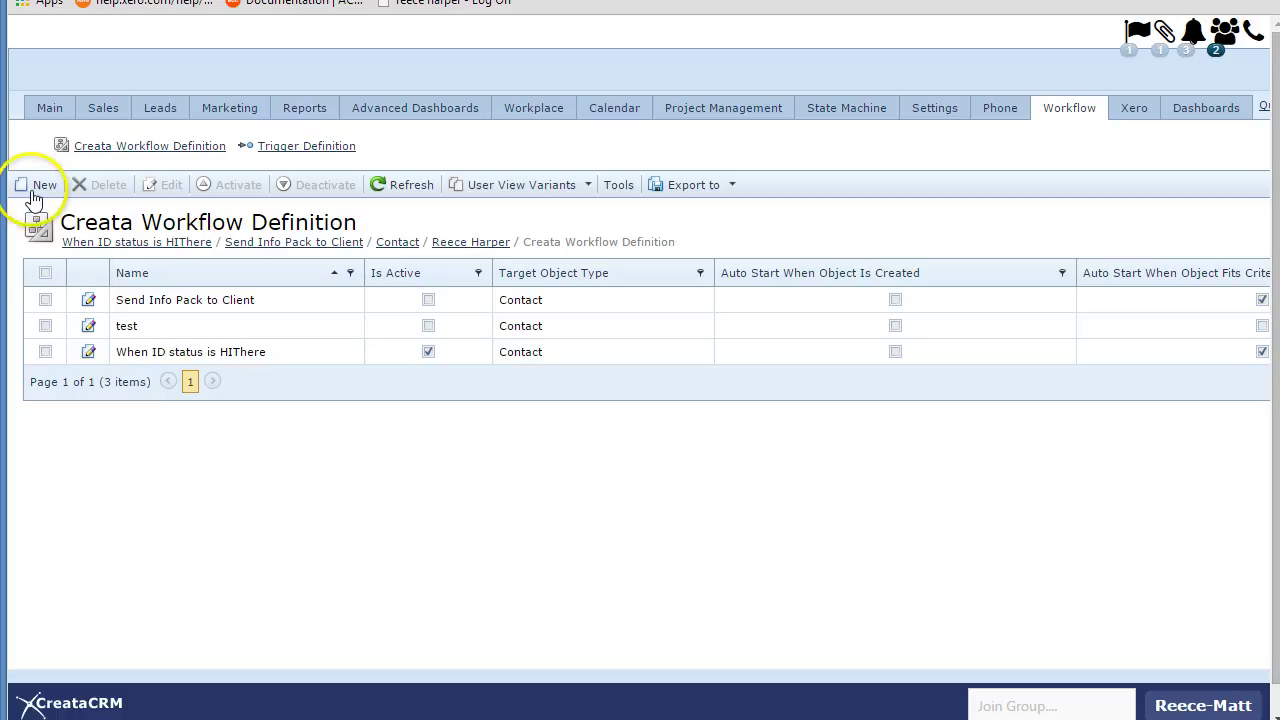
Create a new workflow definition named "Send out a Welcome Email".
left_click(24, 185)
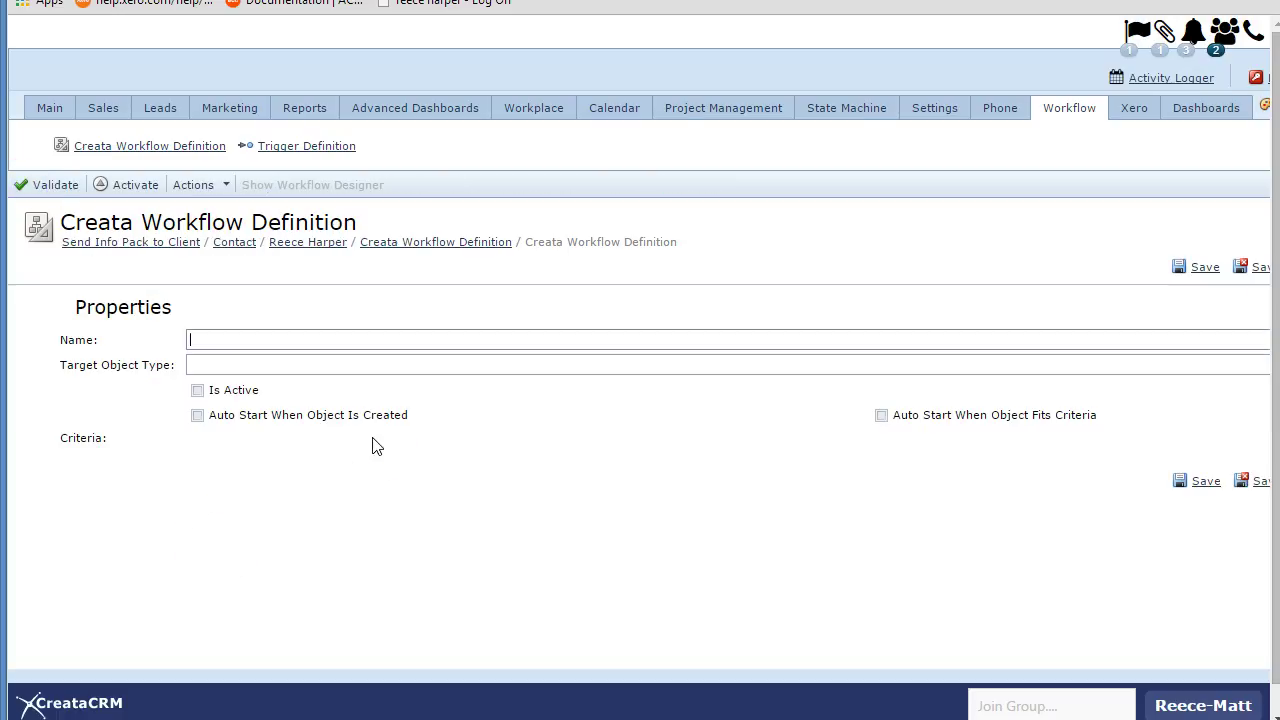
type("Send out a Welcome")
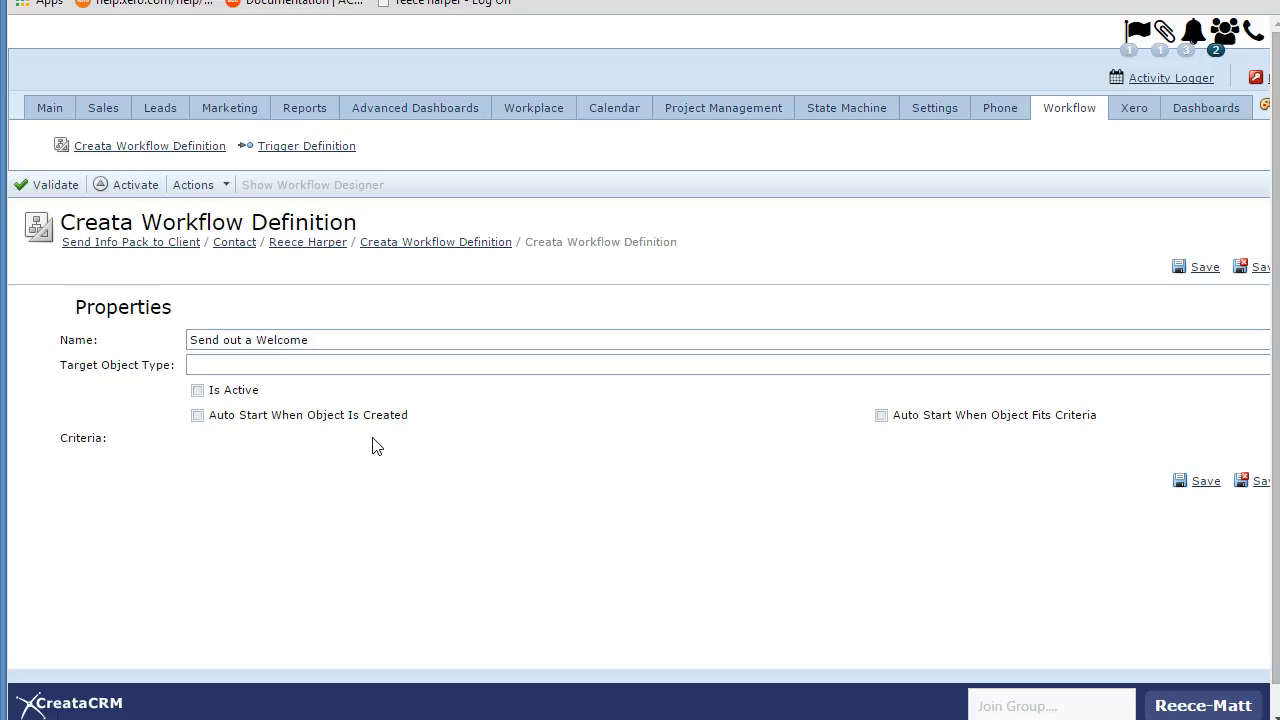
left_click(465, 337)
type("Email")
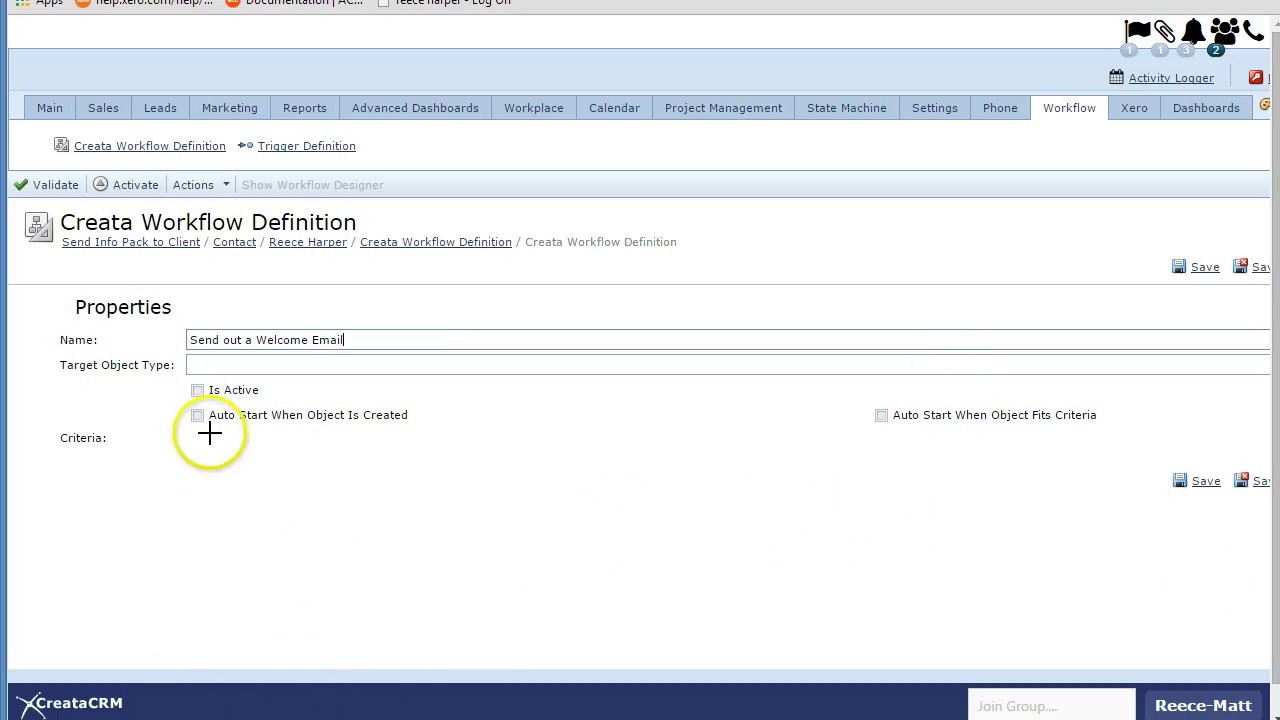
left_click_drag(204, 429, 535, 448)
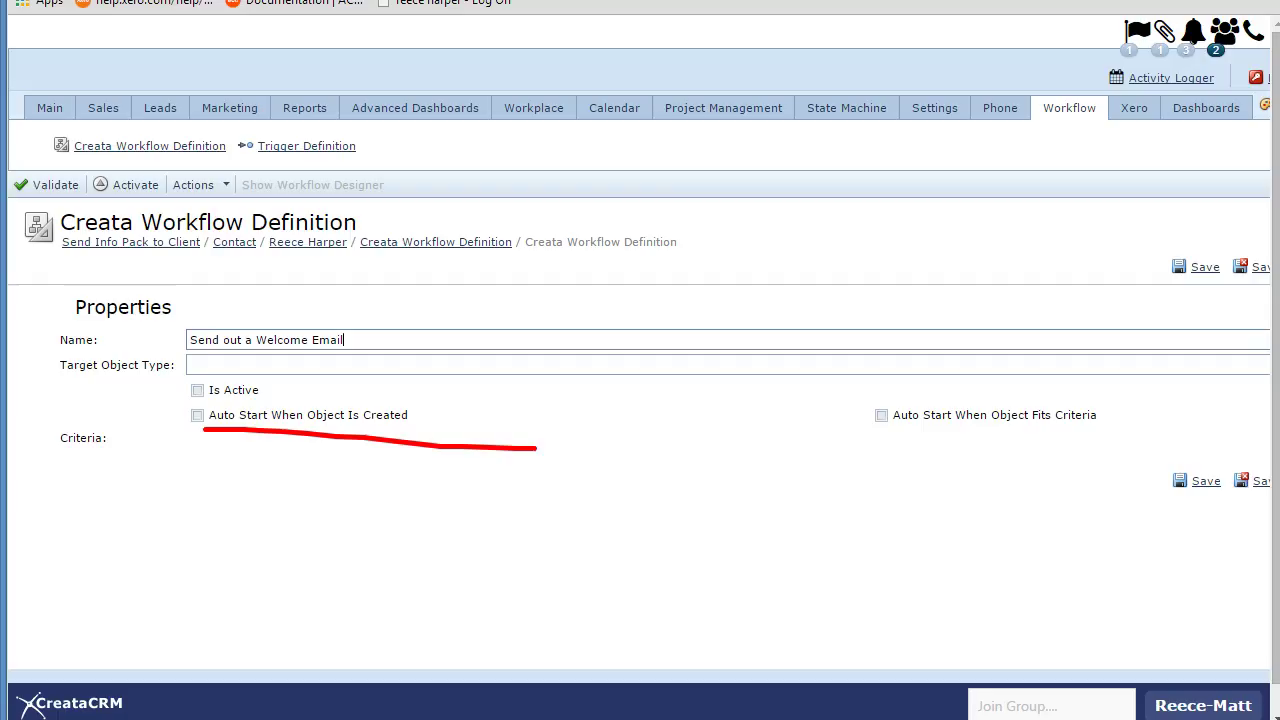
left_click_drag(894, 439, 1074, 438)
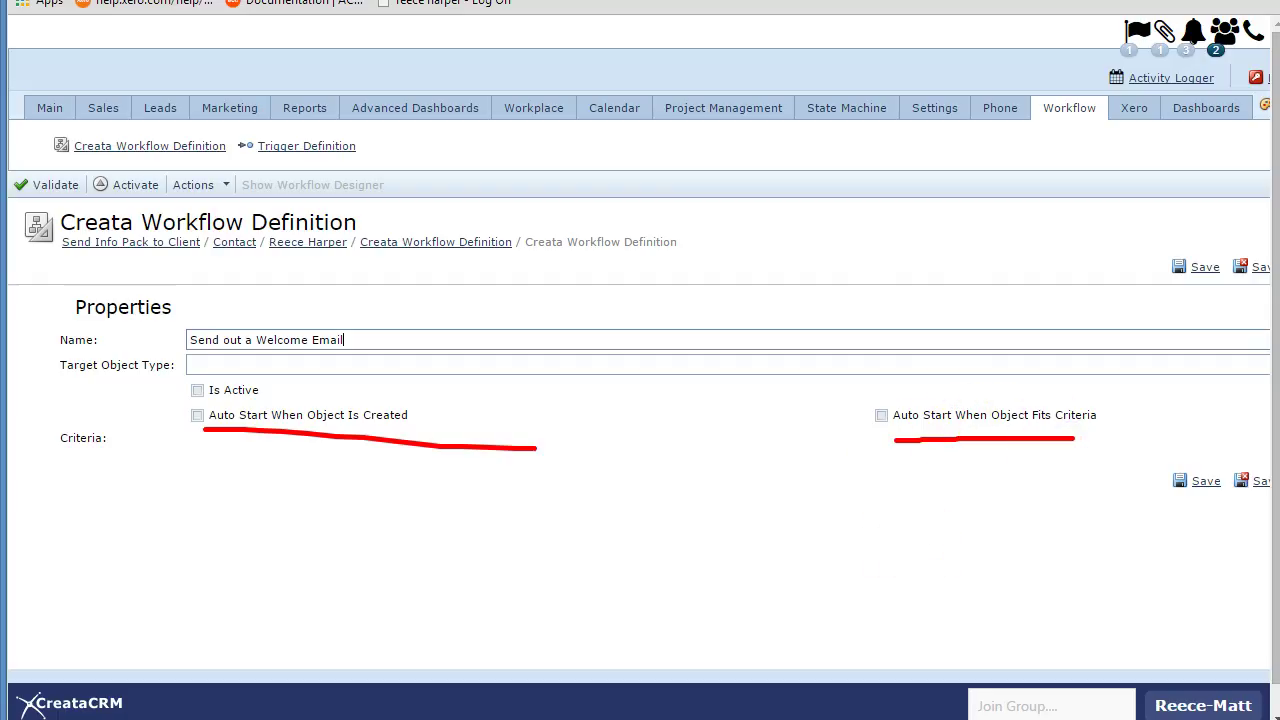
key("Escape")
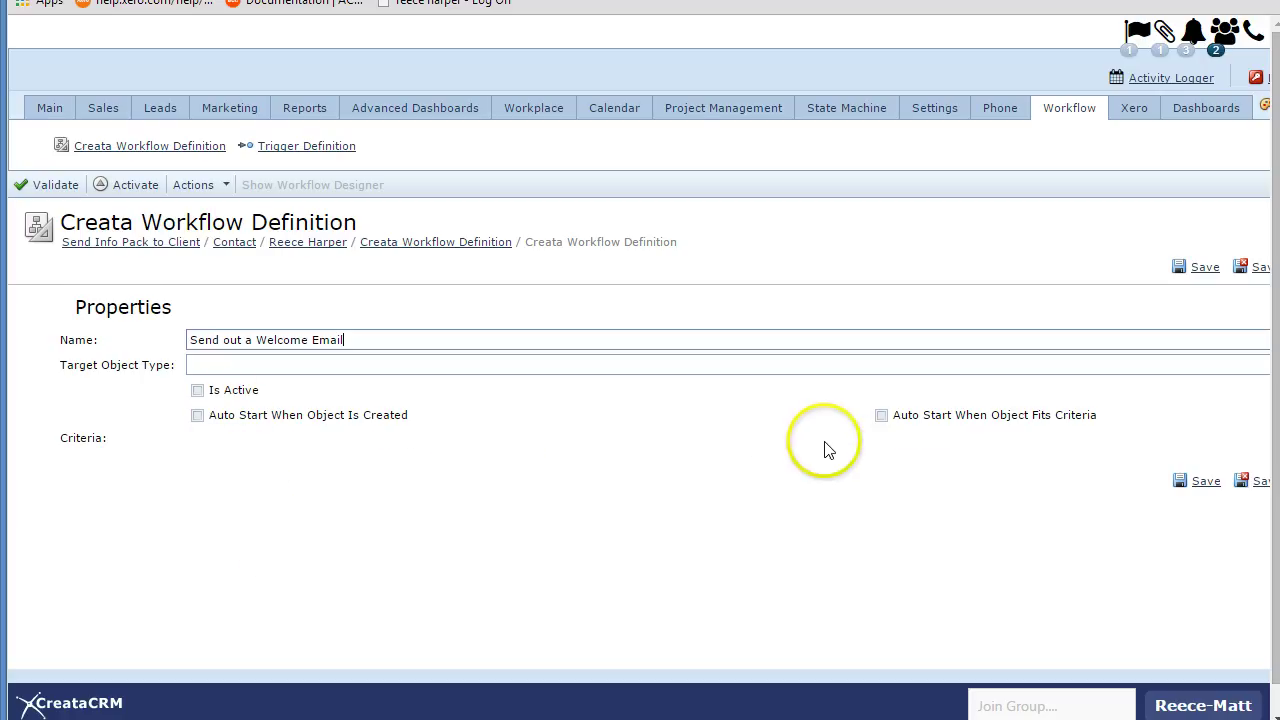
Enable Auto Start When Object Fits Criteria and set the Target Object Type to Contact.
left_click(881, 415)
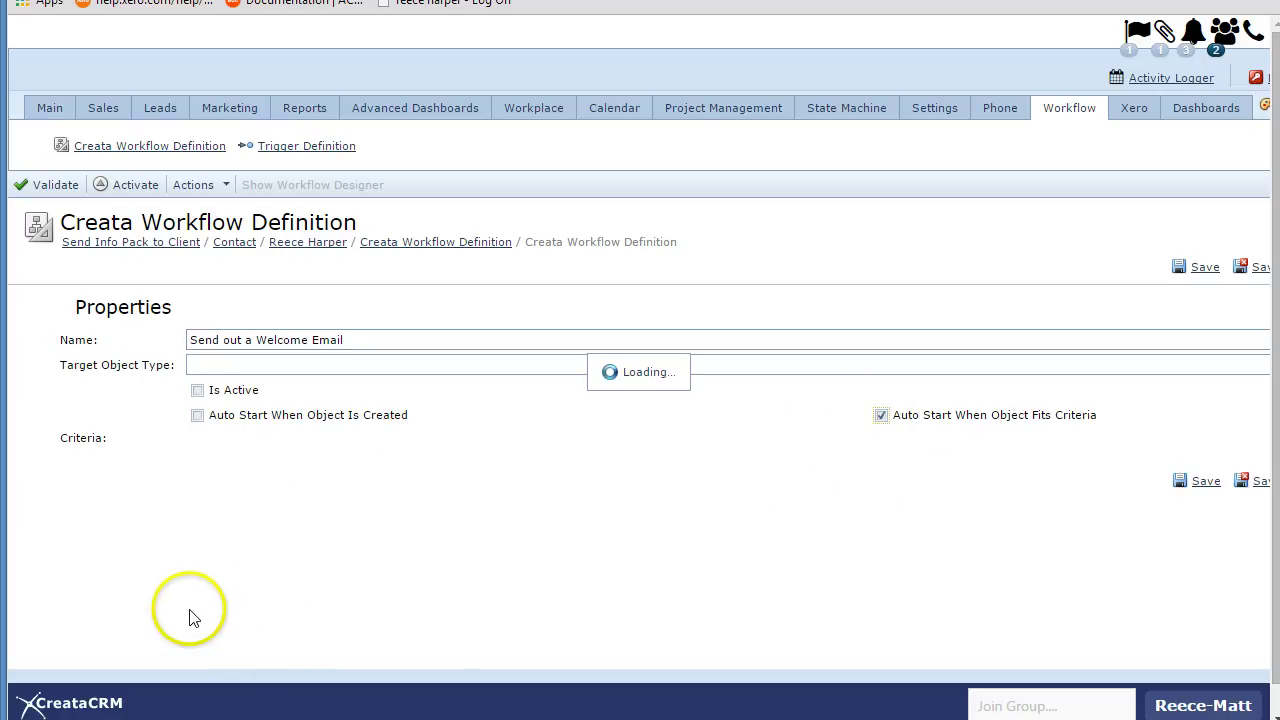
left_click(113, 449)
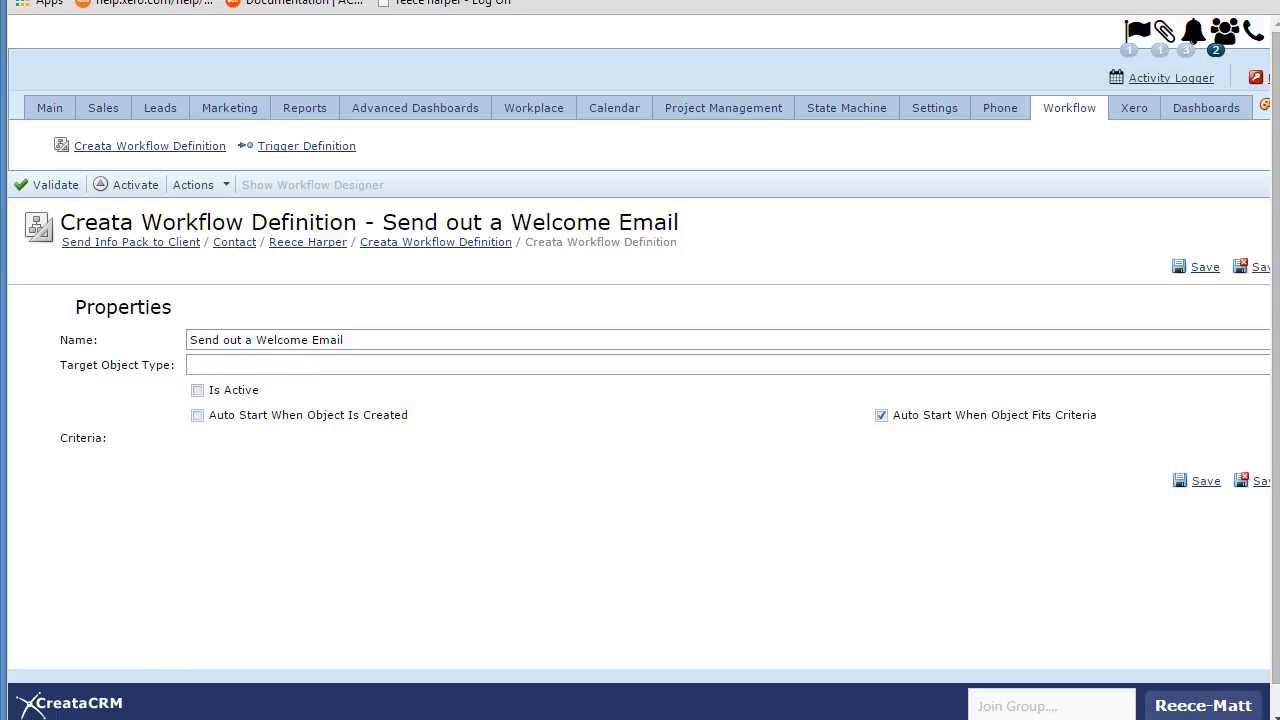
left_click(206, 366)
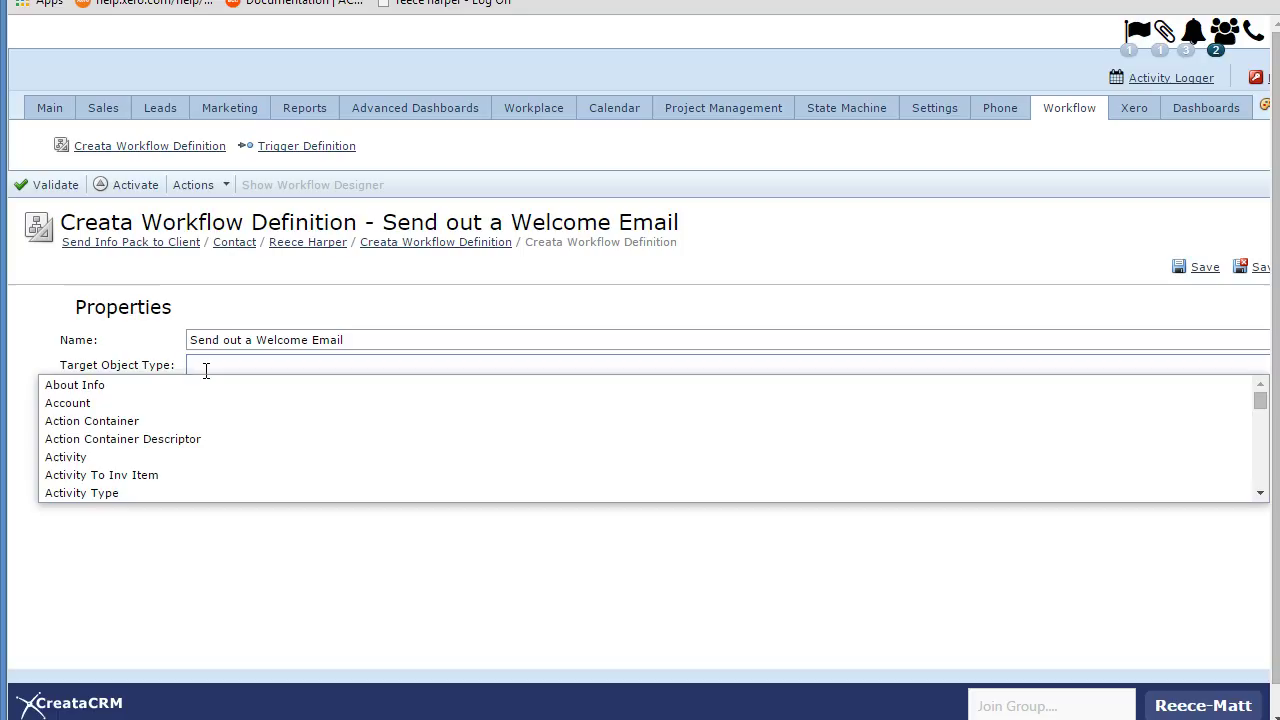
type("contact")
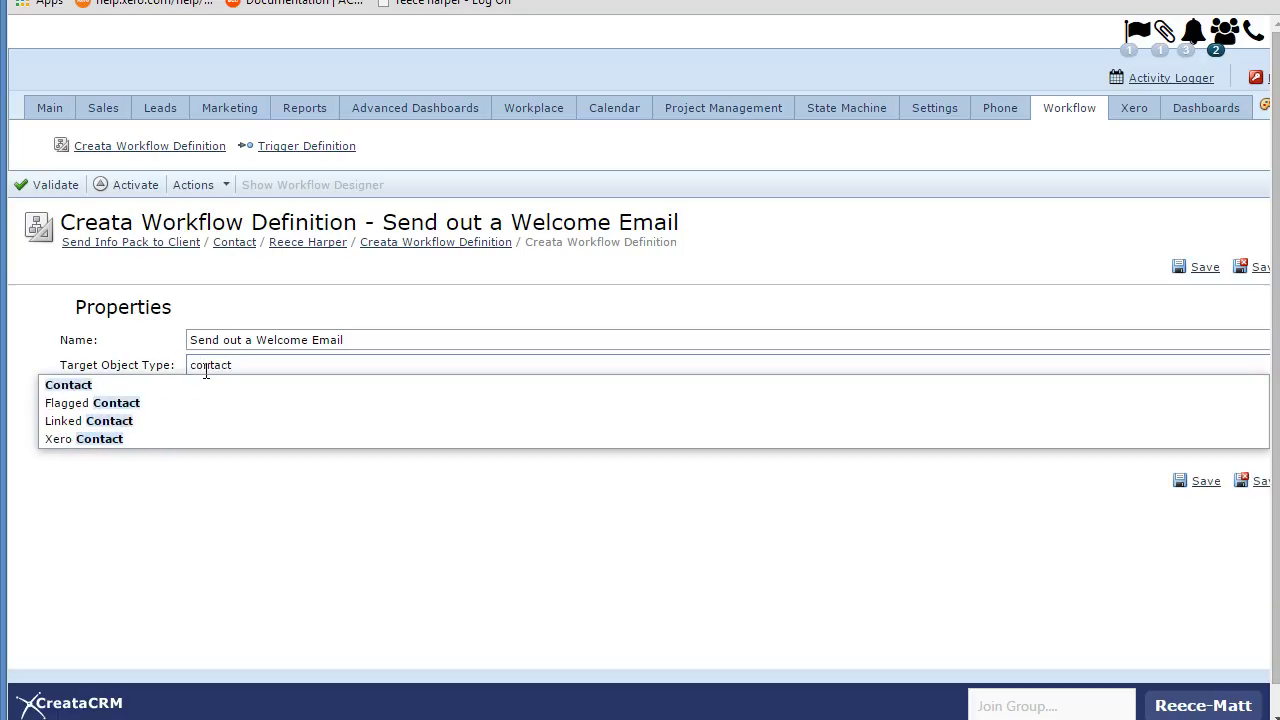
left_click(192, 384)
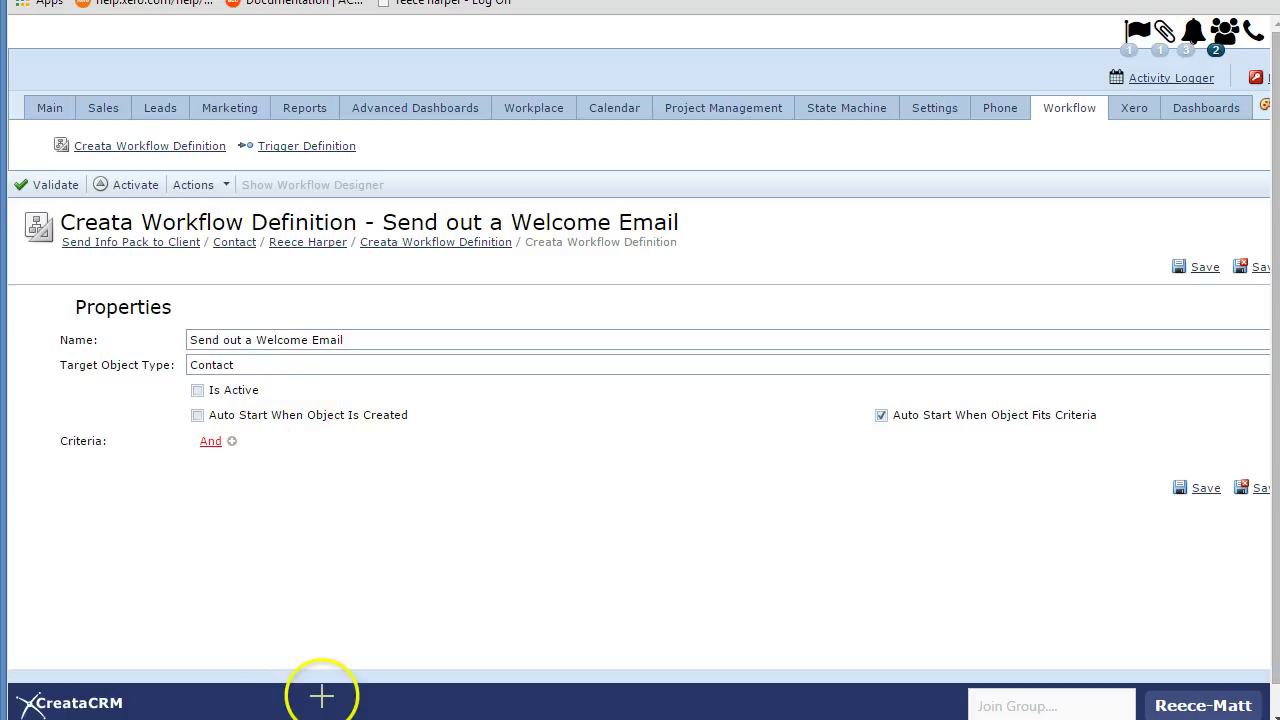
Add a condition to the And criteria group and set its field to IDStatus.
mouse_move(178, 470)
left_mouse_down()
mouse_move(160, 389)
mouse_move(150, 445)
left_mouse_up()
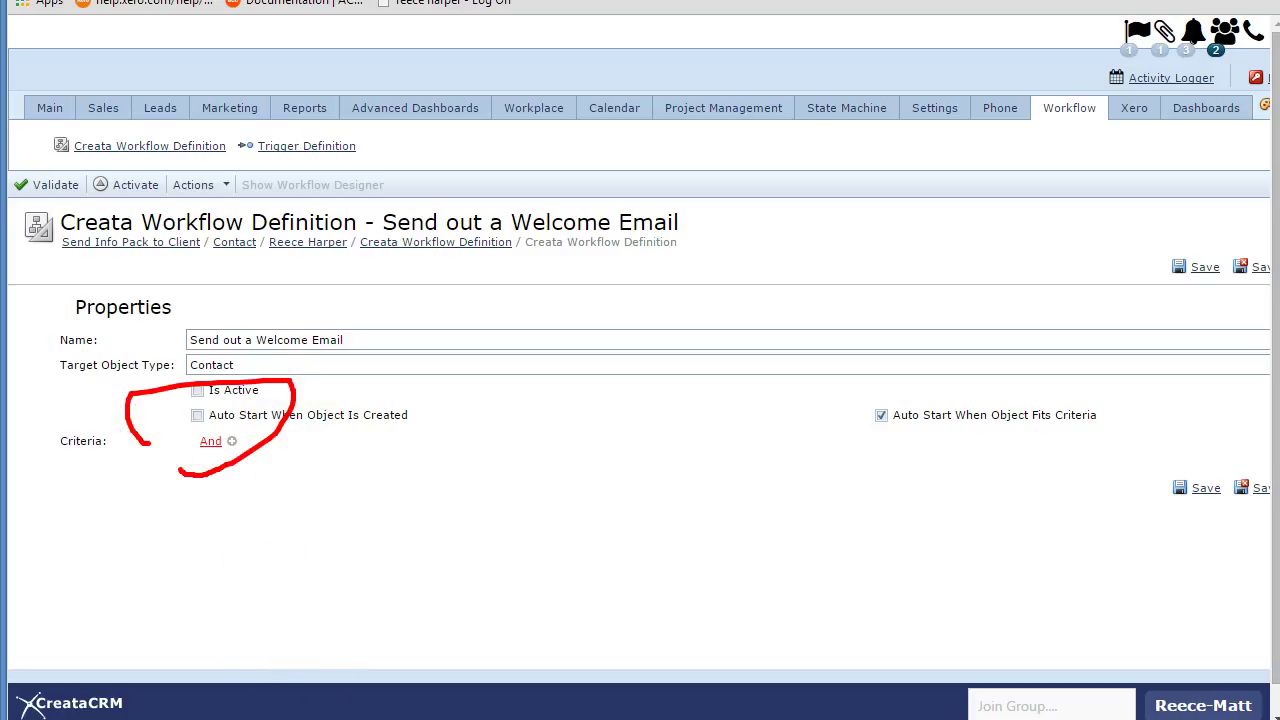
left_click(231, 441)
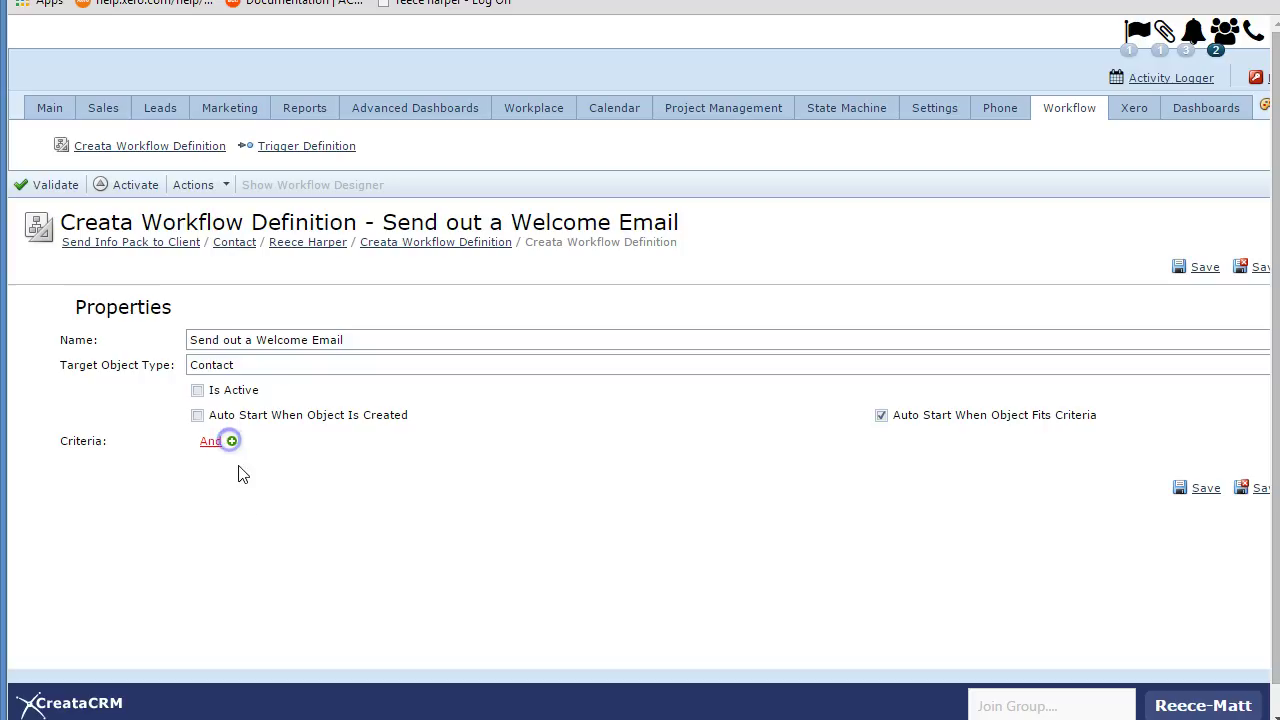
left_click(237, 466)
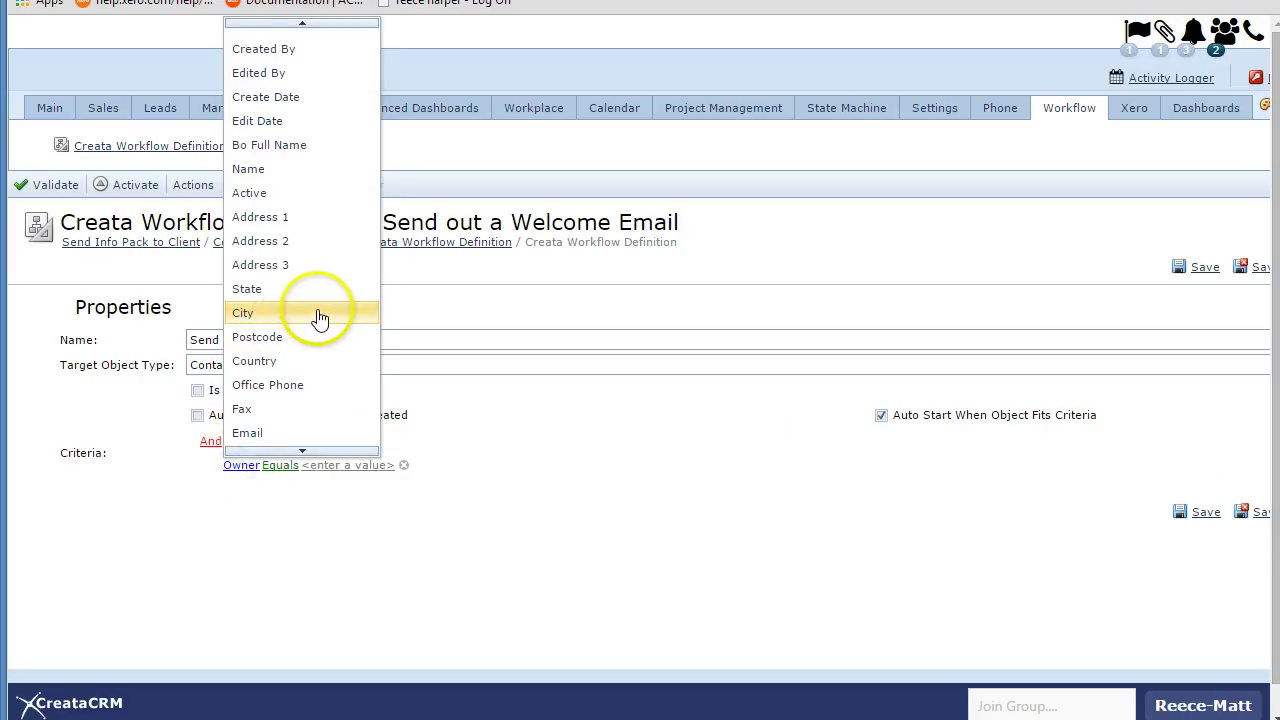
scroll(312, 250, "down", 1)
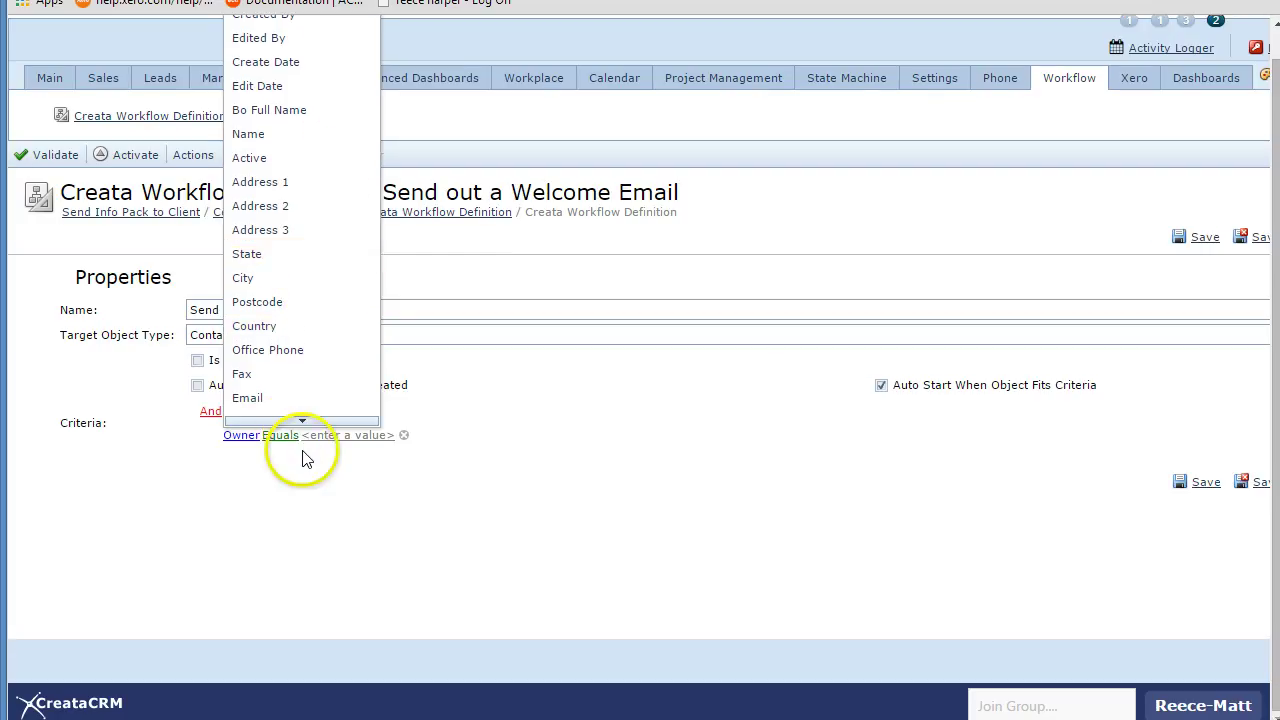
mouse_move(315, 423)
left_click(307, 376)
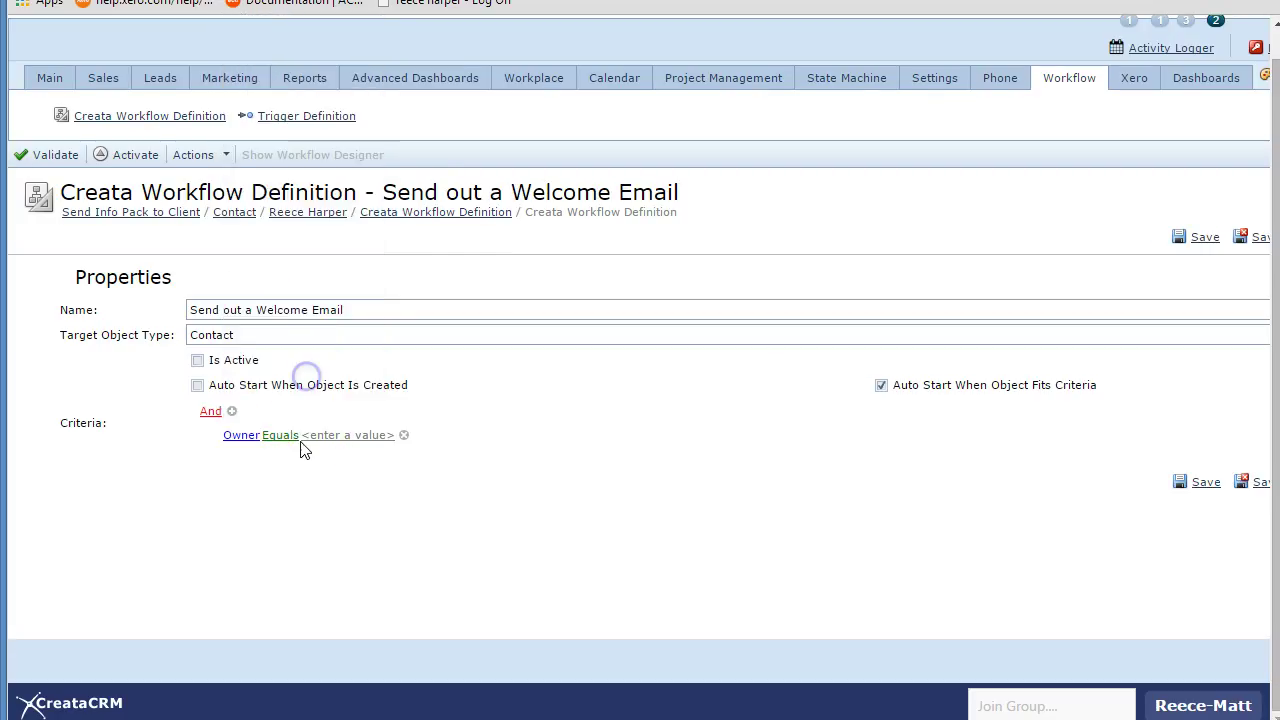
Set the IDStatus condition to Contains "Welcome", and save and close the workflow definition.
left_click(292, 437)
left_click(372, 245)
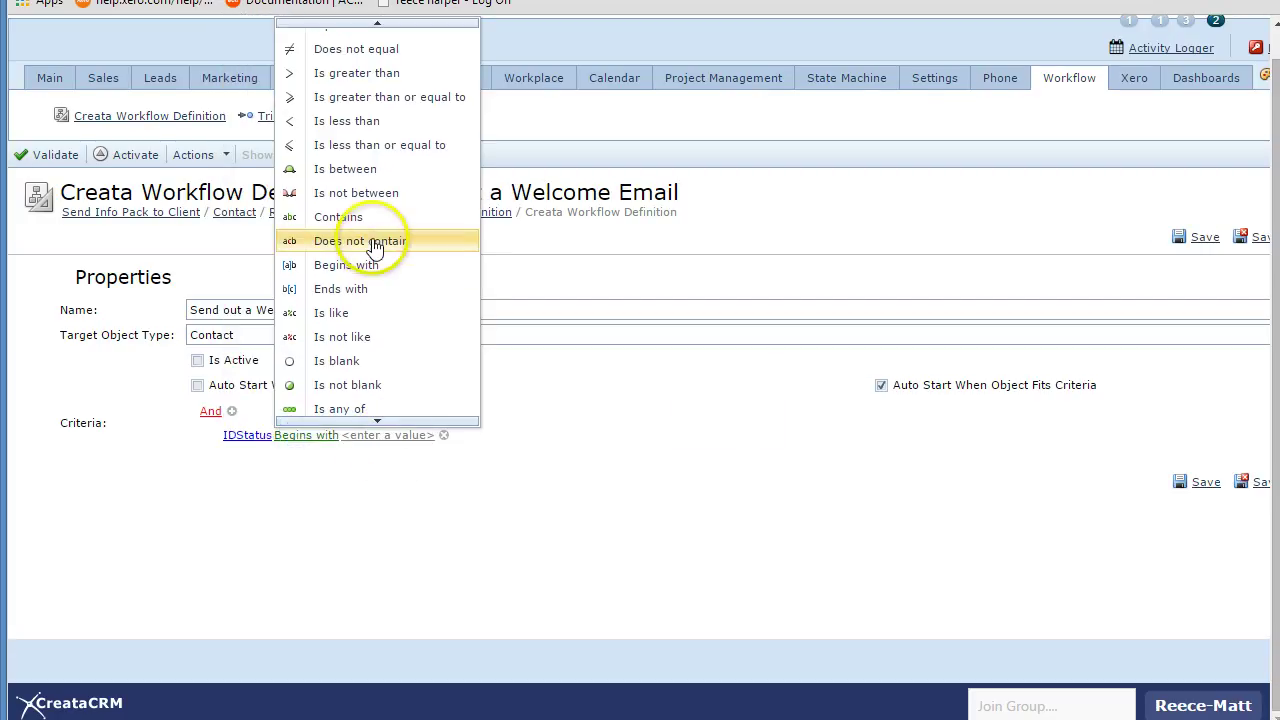
left_click(376, 216)
left_click(386, 437)
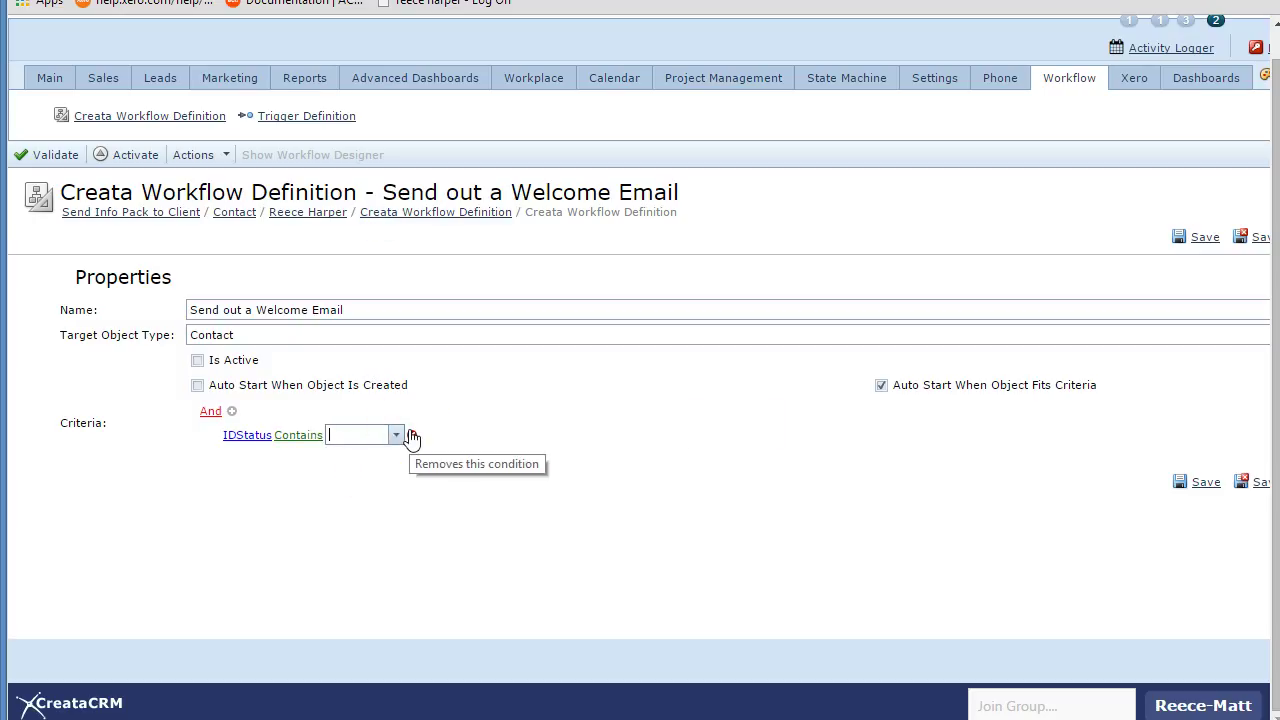
type("Welcome")
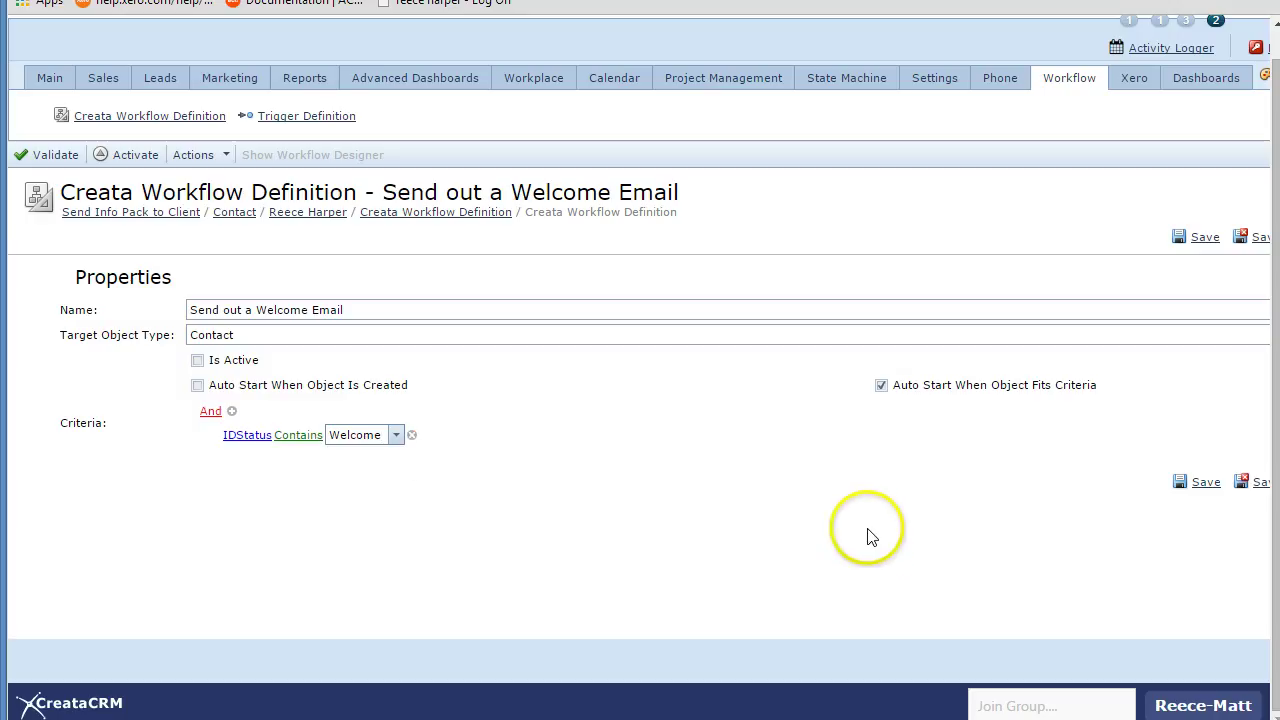
scroll(1190, 600, "right", 2)
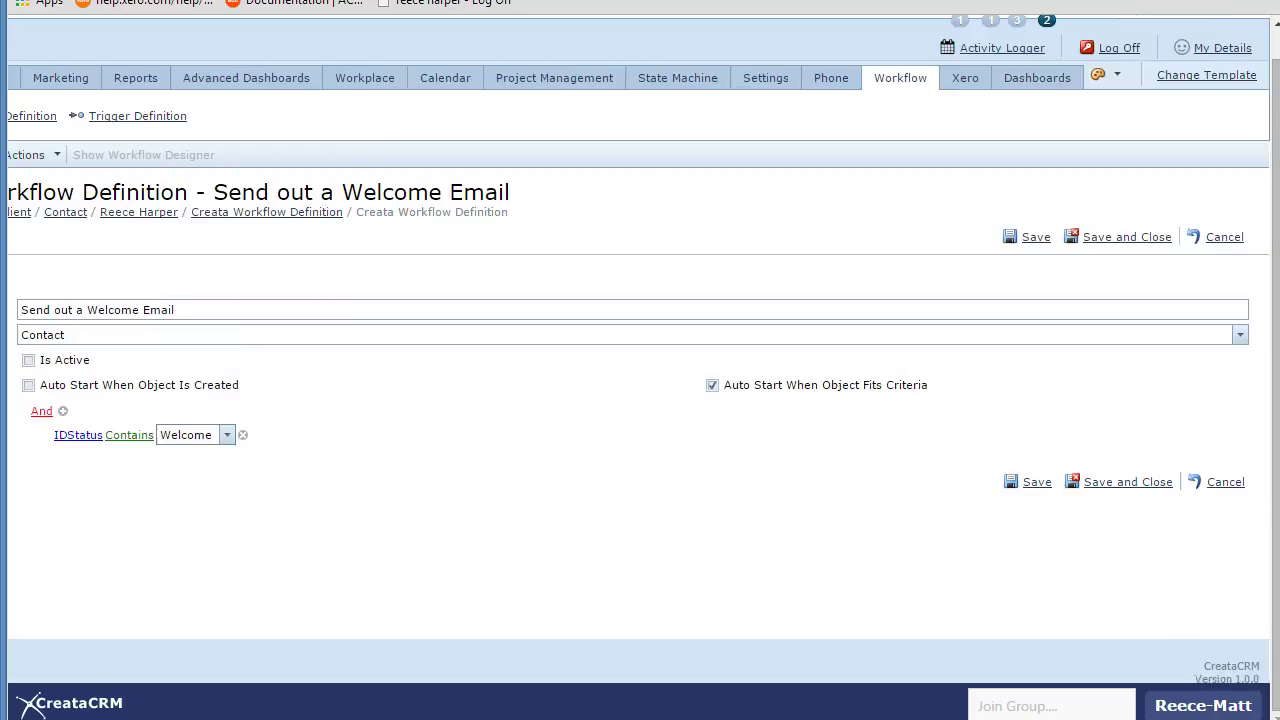
left_click(1121, 481)
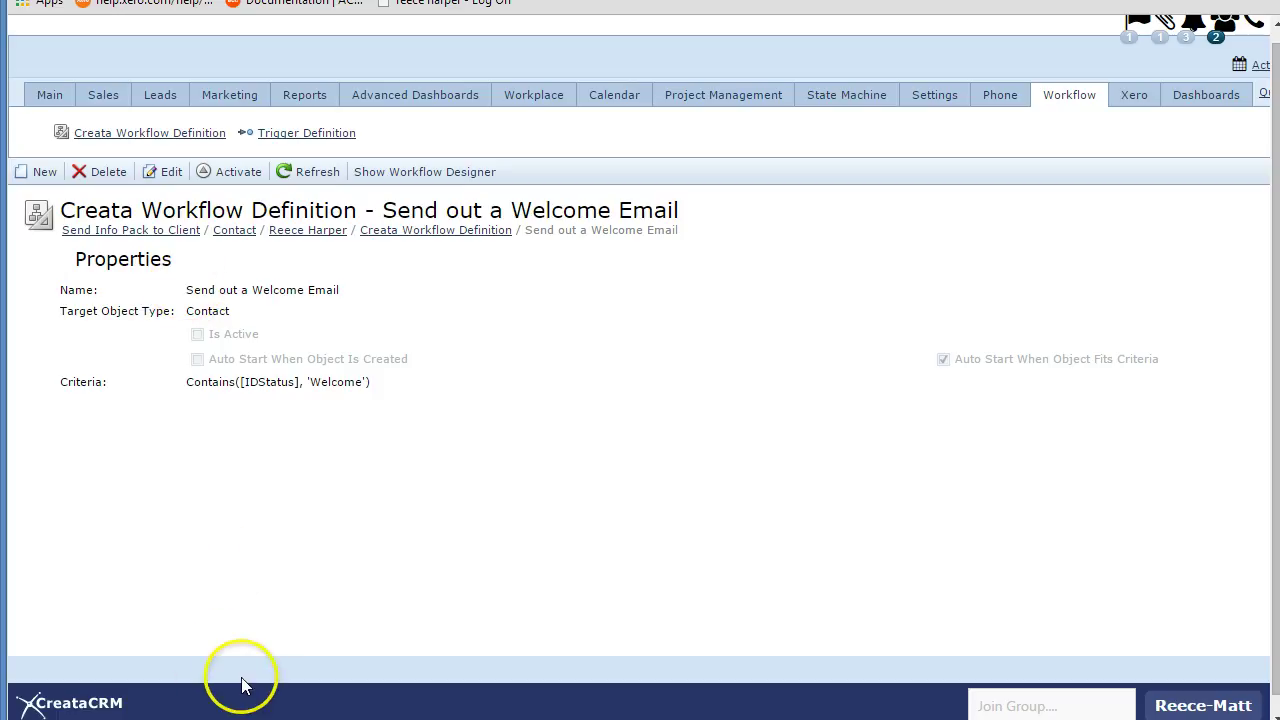
Open the workflow designer for the Send out a Welcome Email definition.
mouse_move(220, 358)
left_mouse_down()
mouse_move(260, 326)
mouse_move(183, 309)
mouse_move(197, 348)
mouse_move(220, 346)
left_mouse_up()
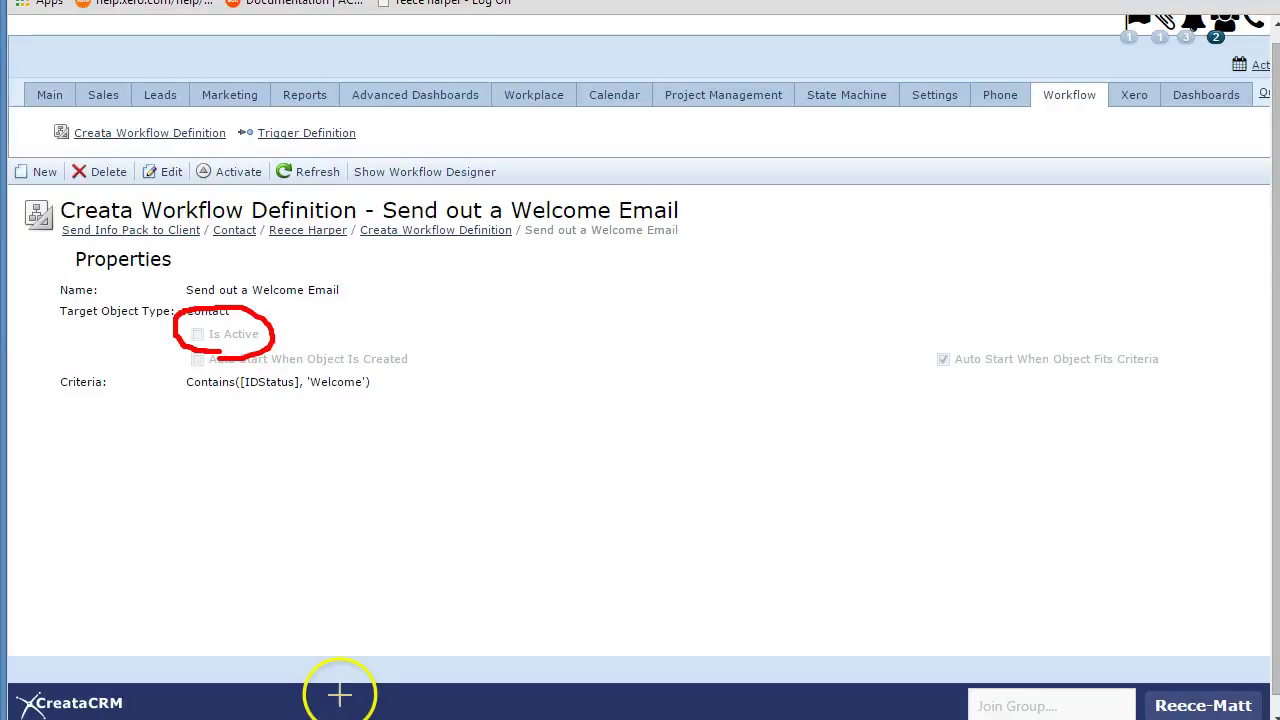
key("Escape")
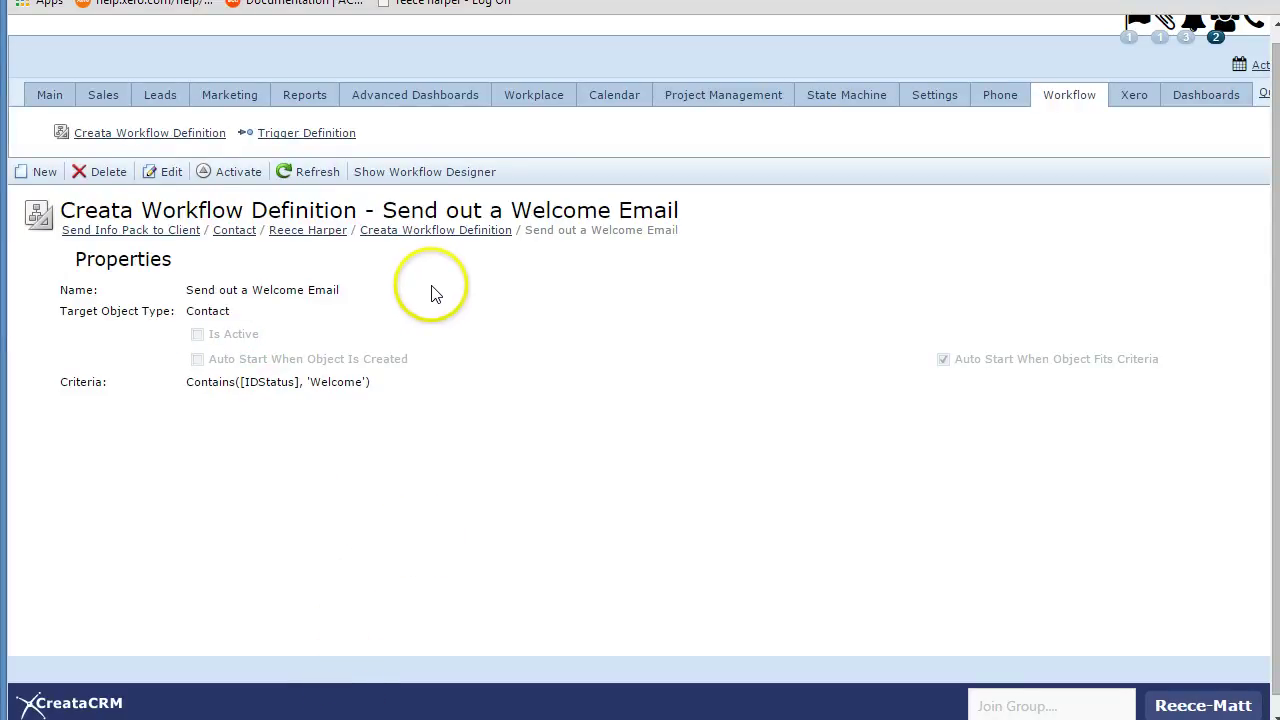
left_click(470, 172)
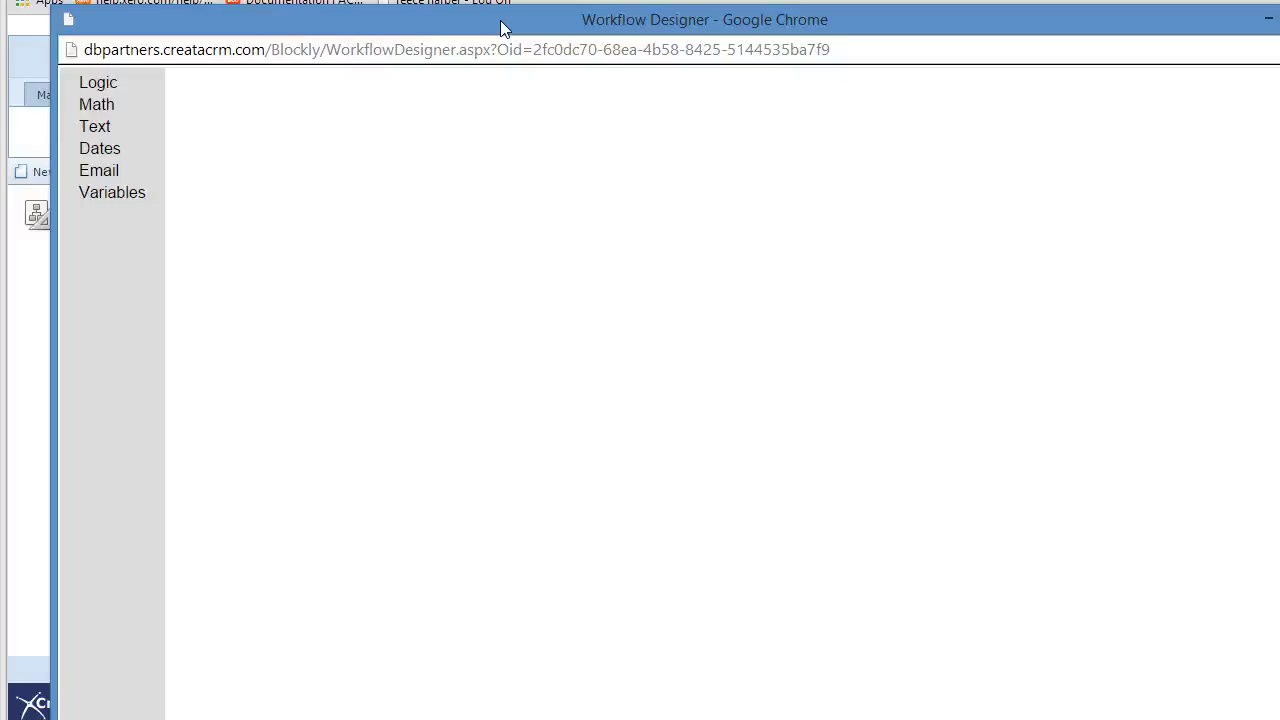
left_click(153, 193)
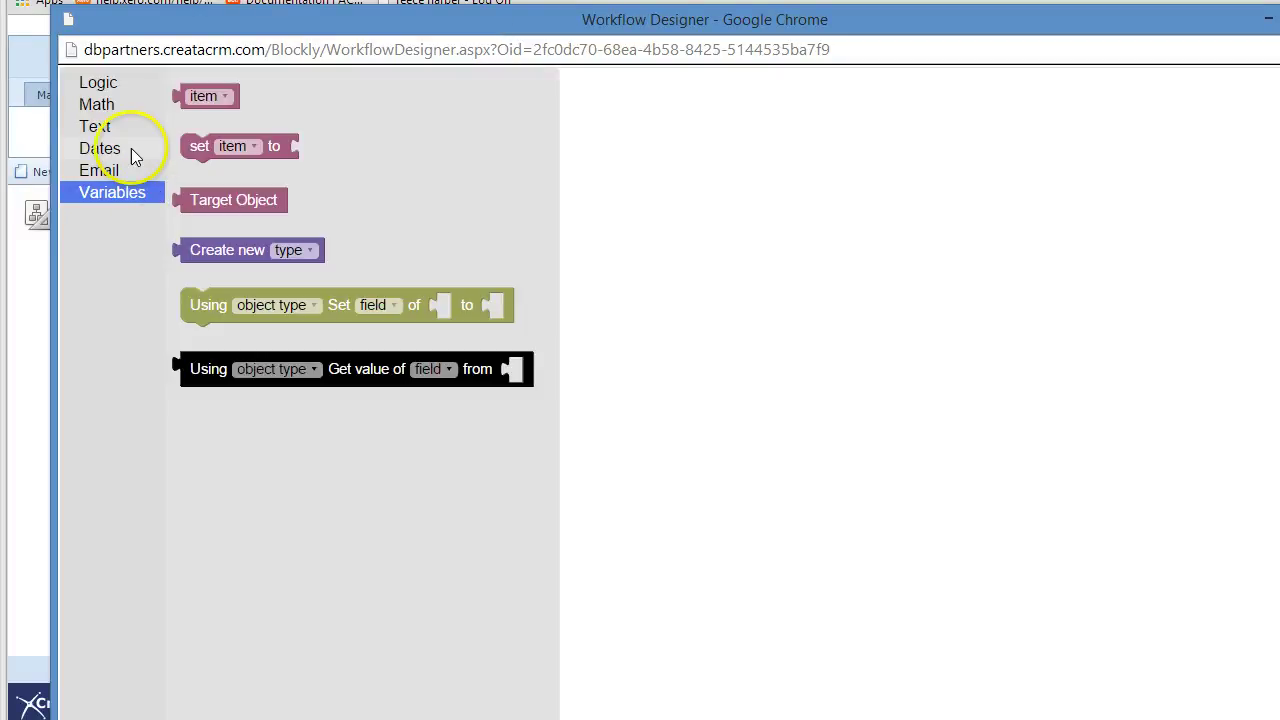
left_click(118, 168)
left_click(310, 299)
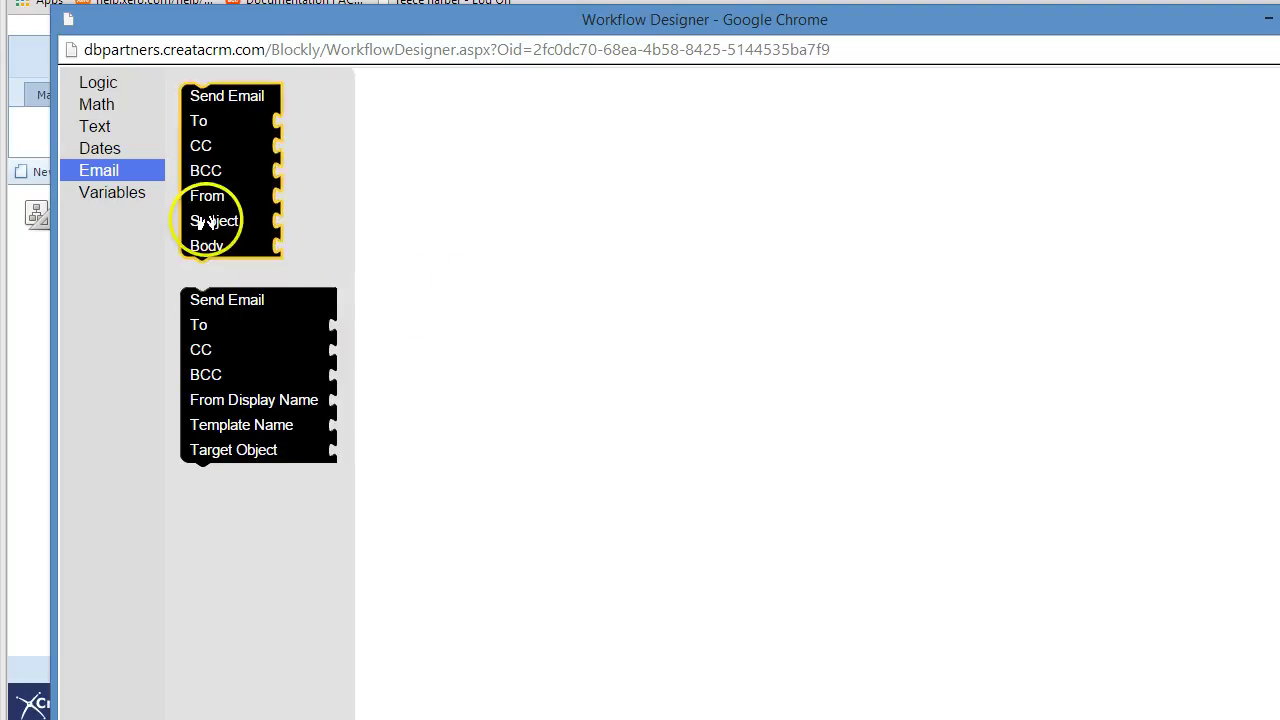
left_click_drag(220, 214, 515, 226)
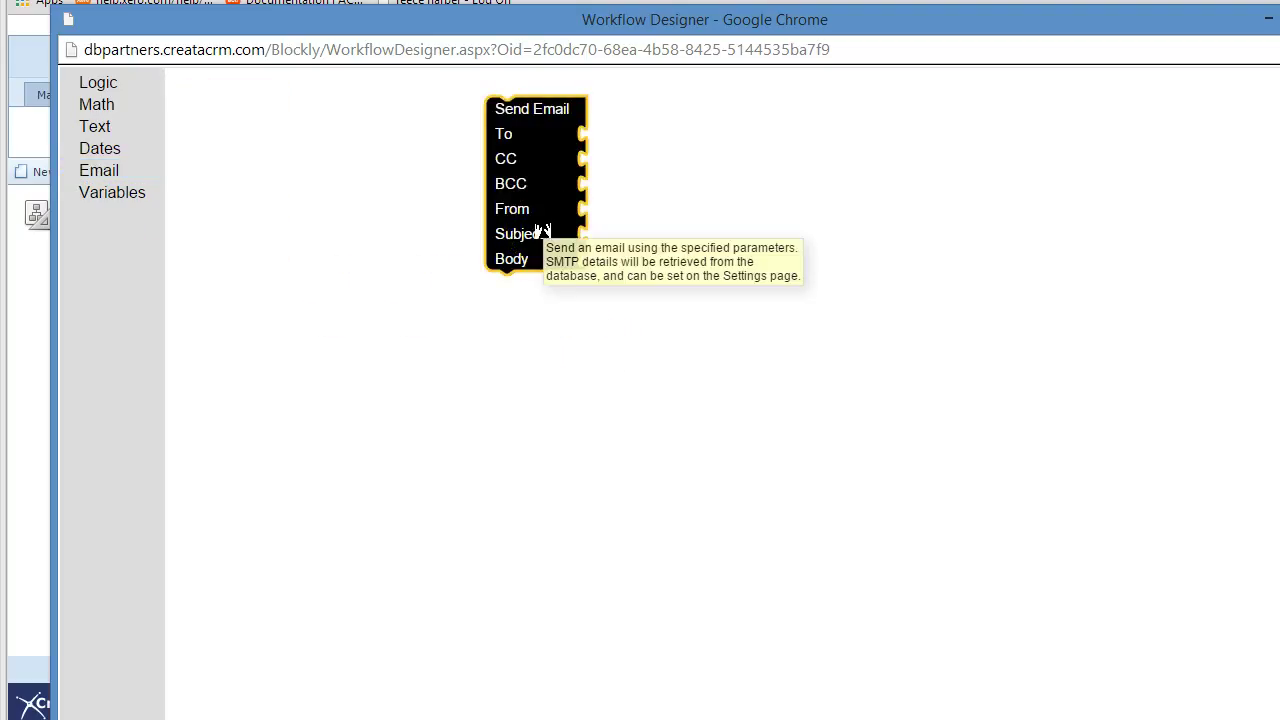
left_click_drag(541, 220, 191, 240)
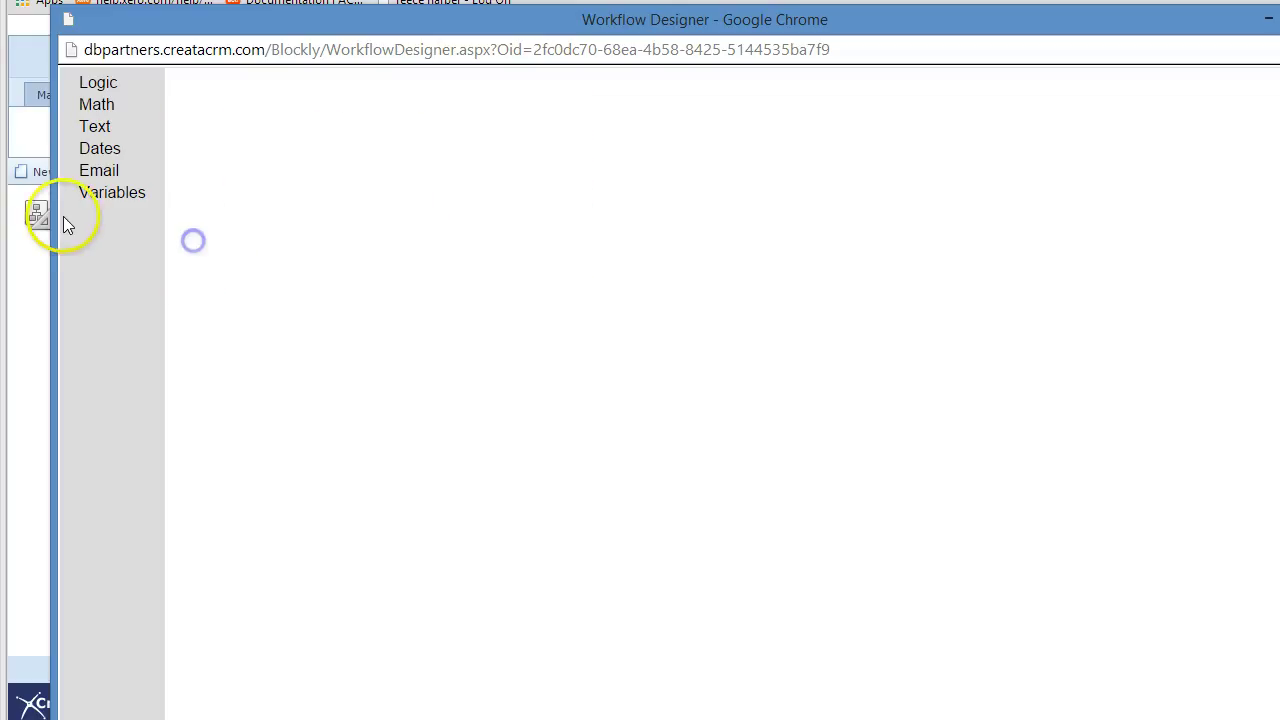
Place the Send Email block that has Template Name and Target Object inputs on the empty workspace.
left_click(113, 192)
left_click(100, 171)
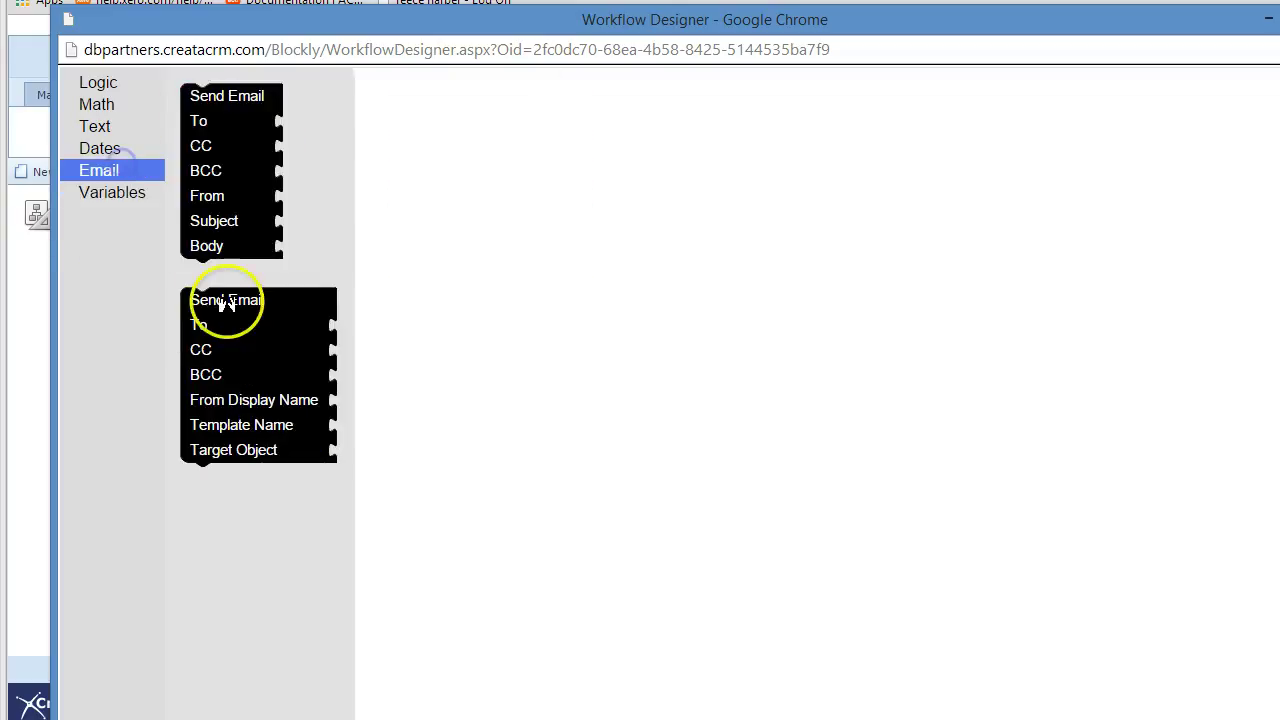
left_click_drag(318, 344, 400, 177)
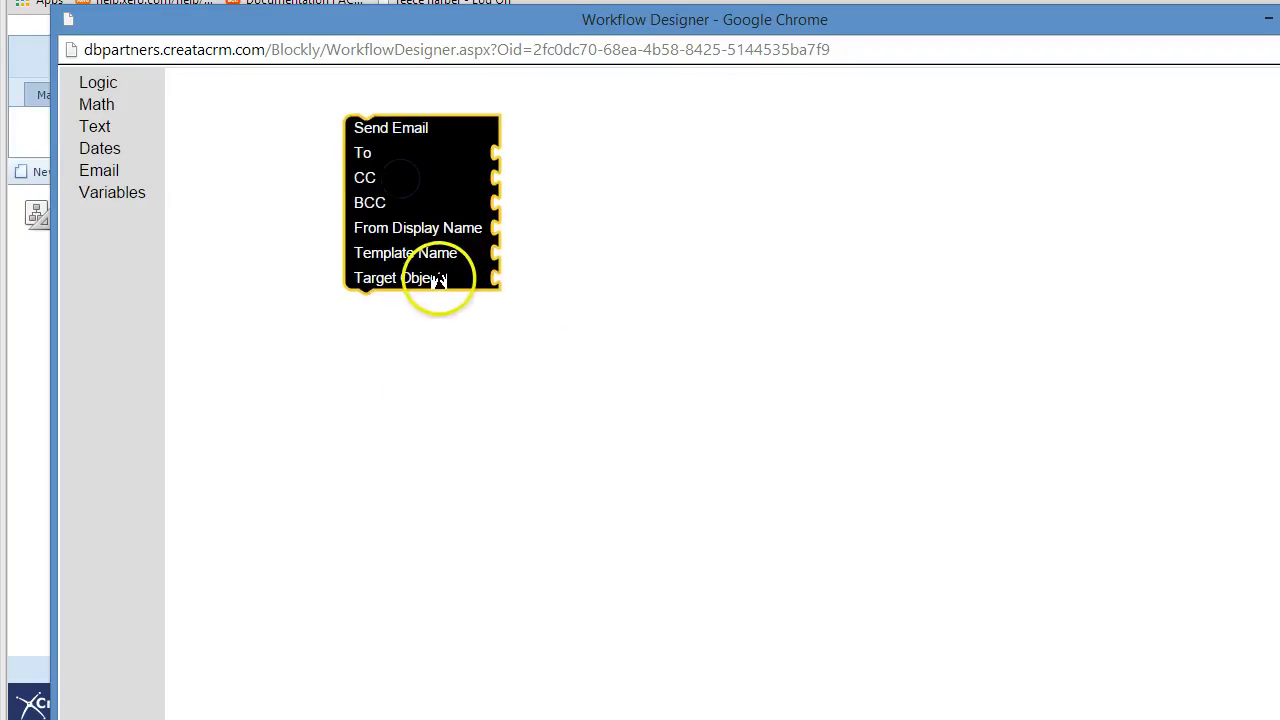
Add a "Using object type Get value of field from" block and attach it to the Send Email block's To input.
left_click(124, 195)
left_click(175, 206)
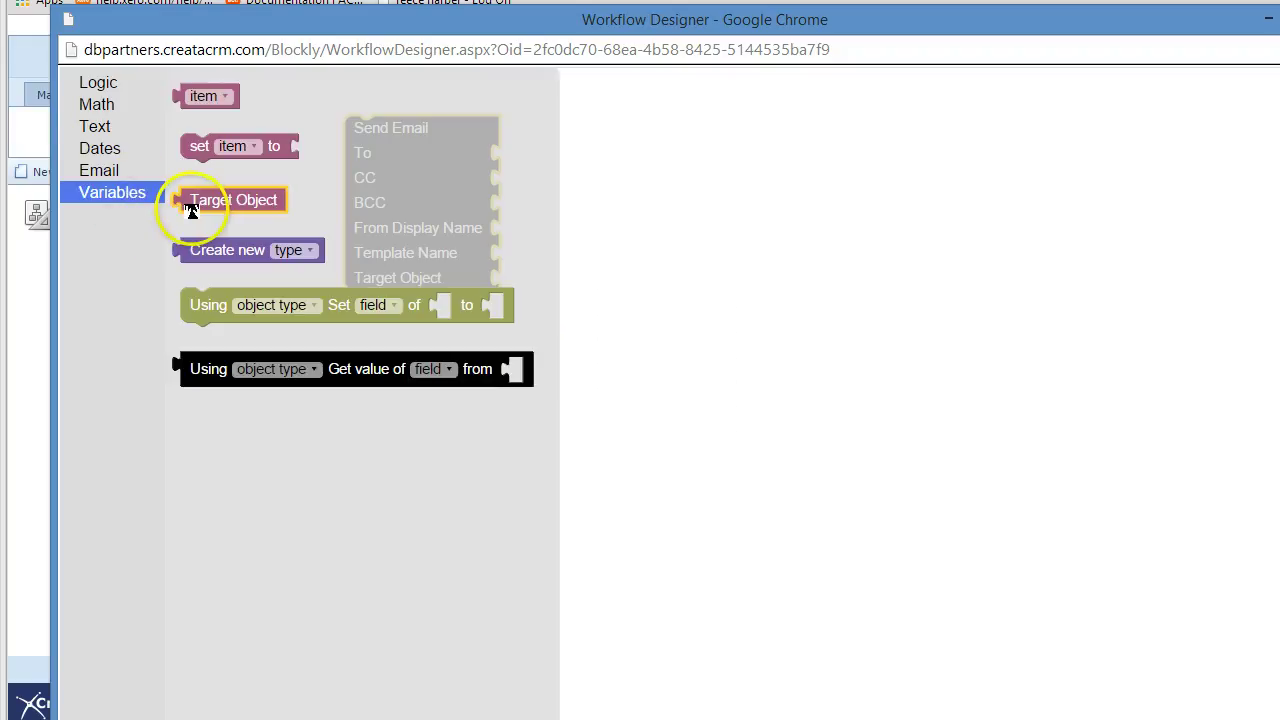
left_click(294, 371)
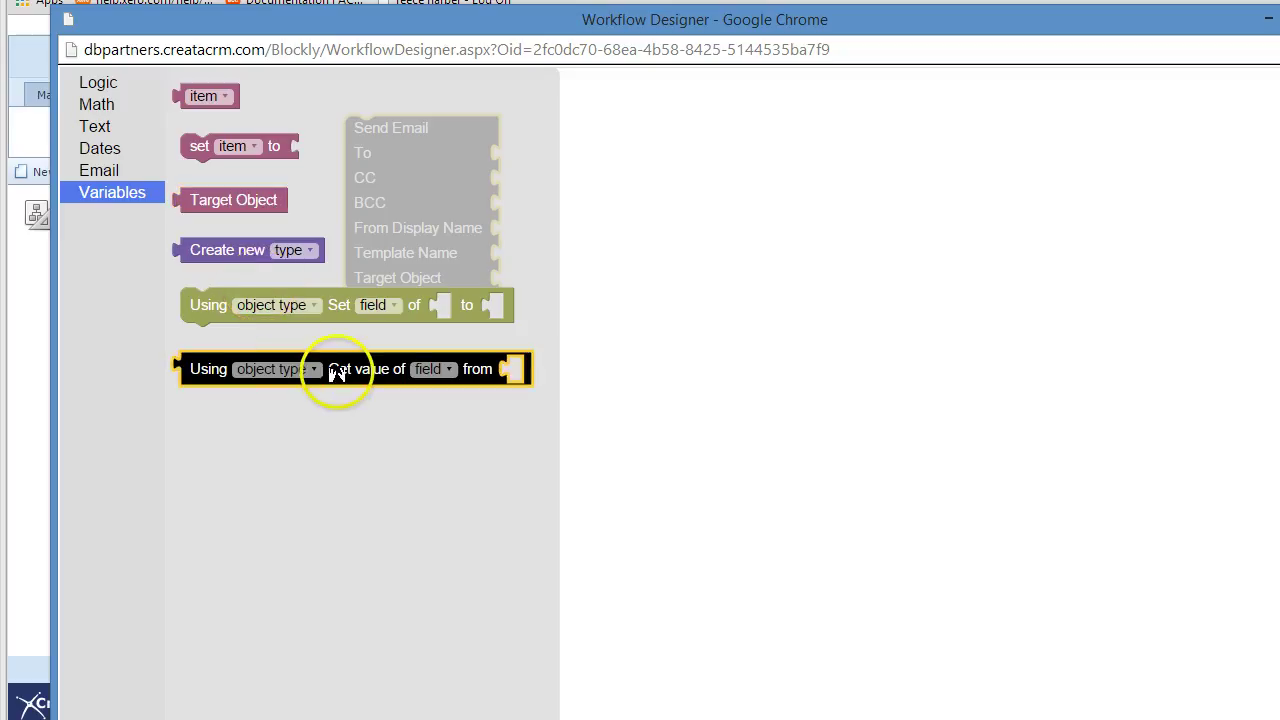
left_click_drag(334, 377, 760, 266)
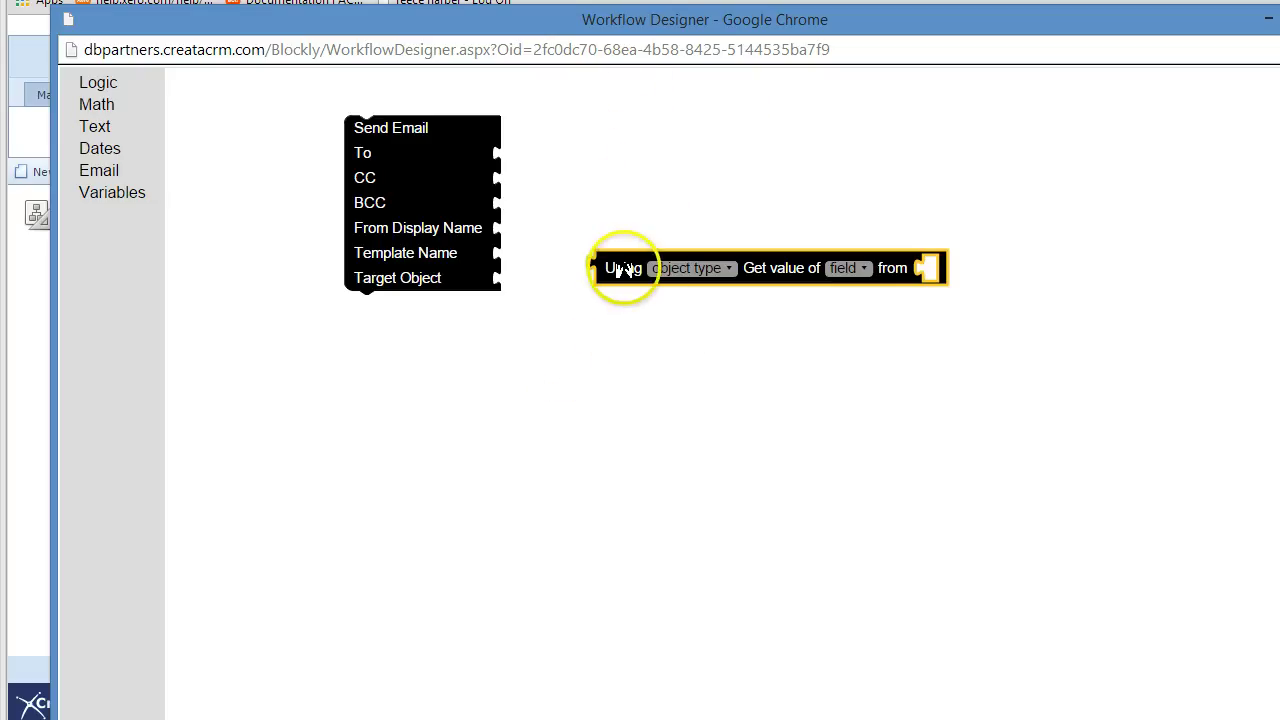
left_click_drag(629, 270, 566, 171)
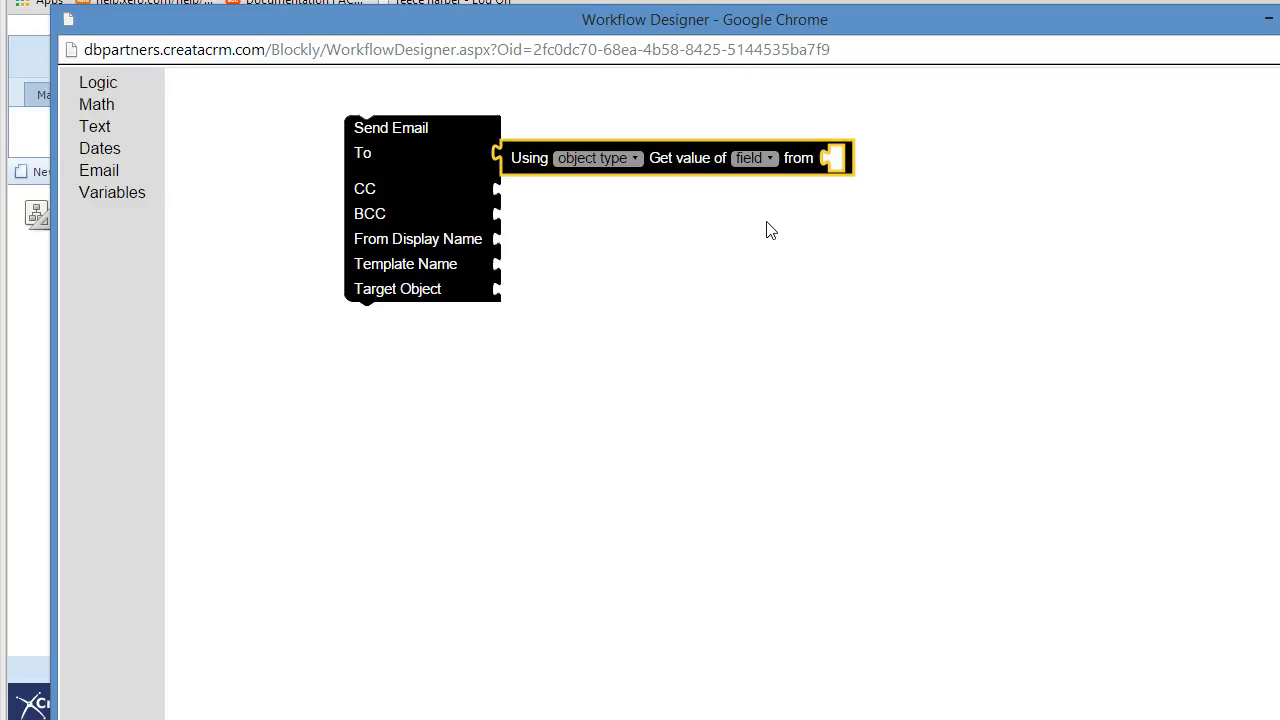
Set the value block on the To input to object type Contact and field Email.
left_click(597, 165)
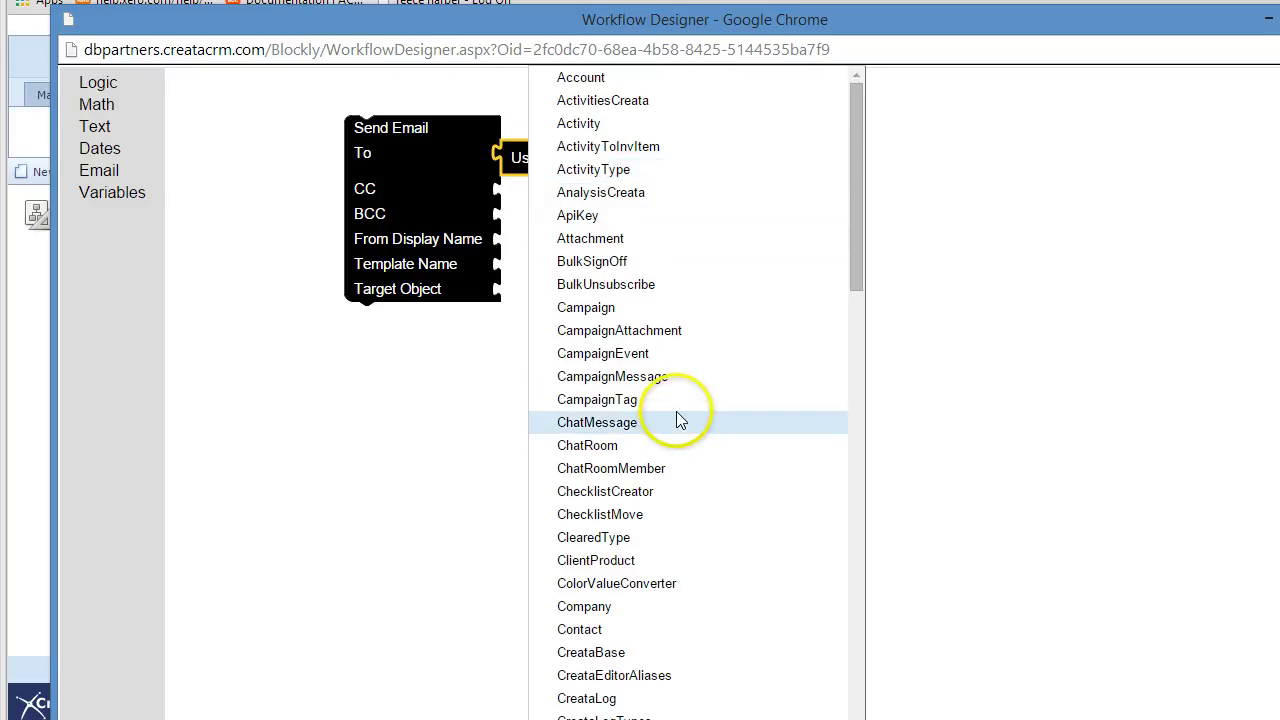
left_click(647, 626)
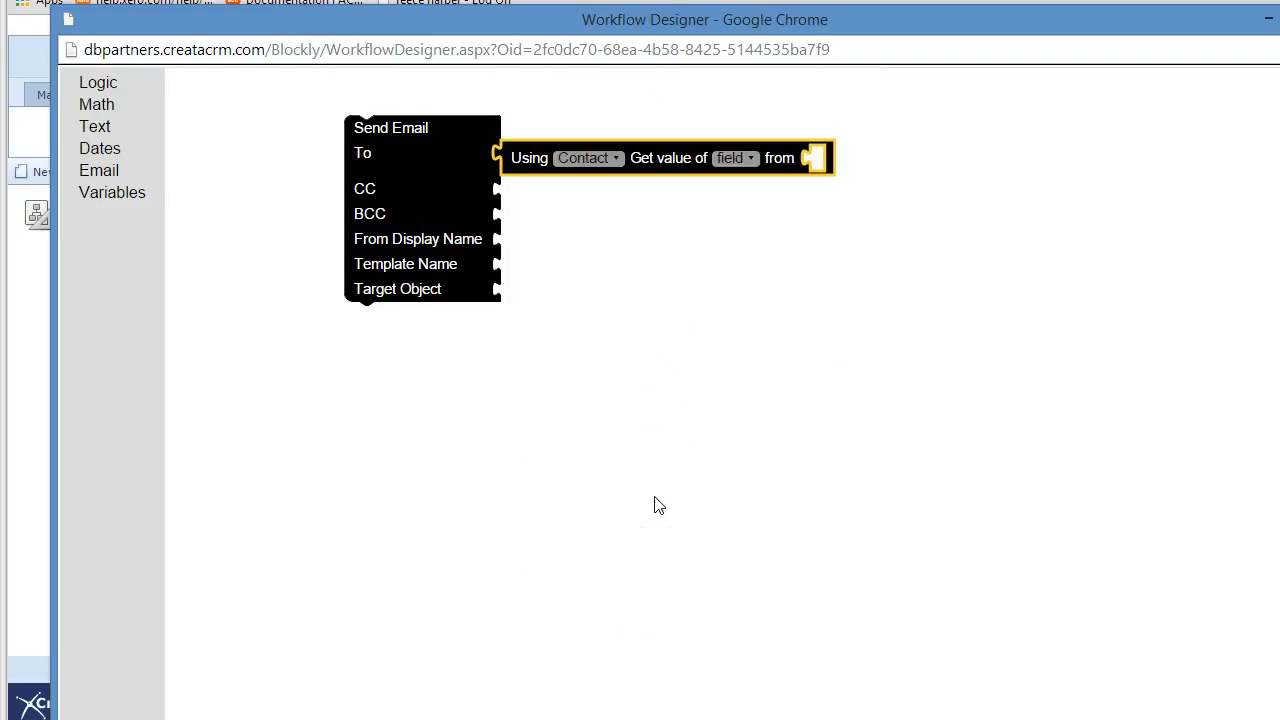
left_click(735, 158)
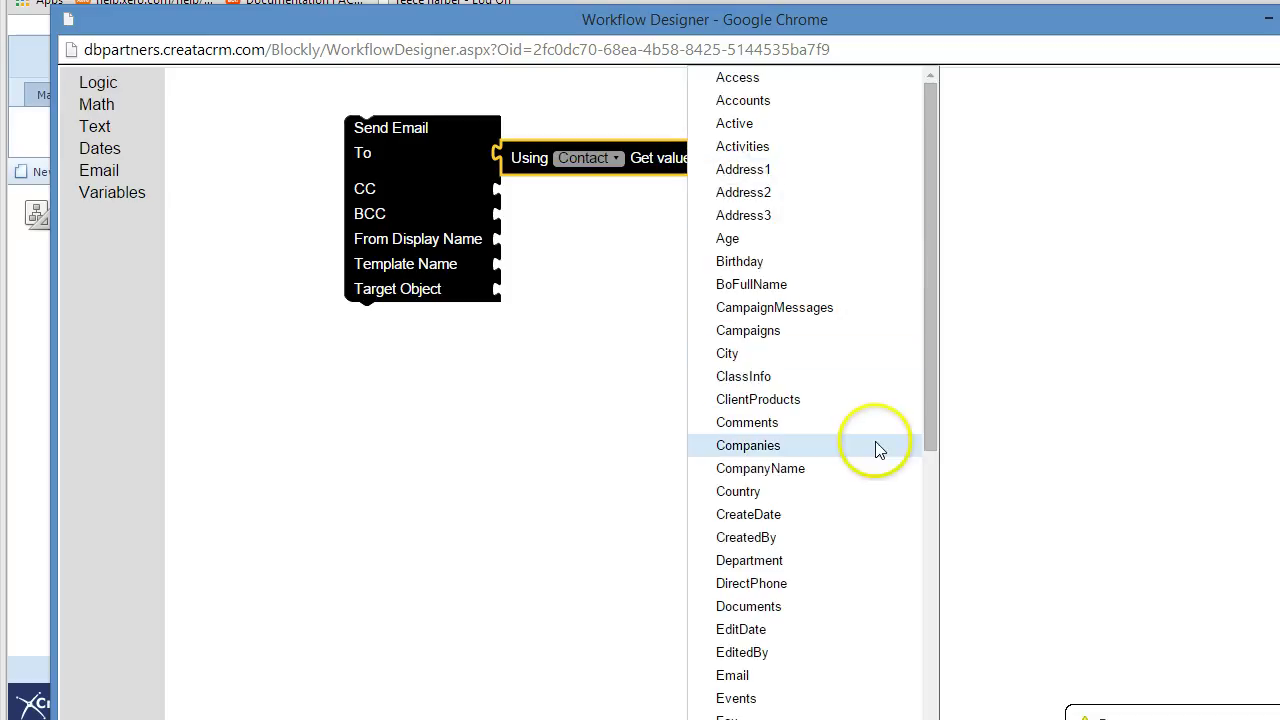
left_click_drag(931, 414, 929, 508)
left_click(876, 472)
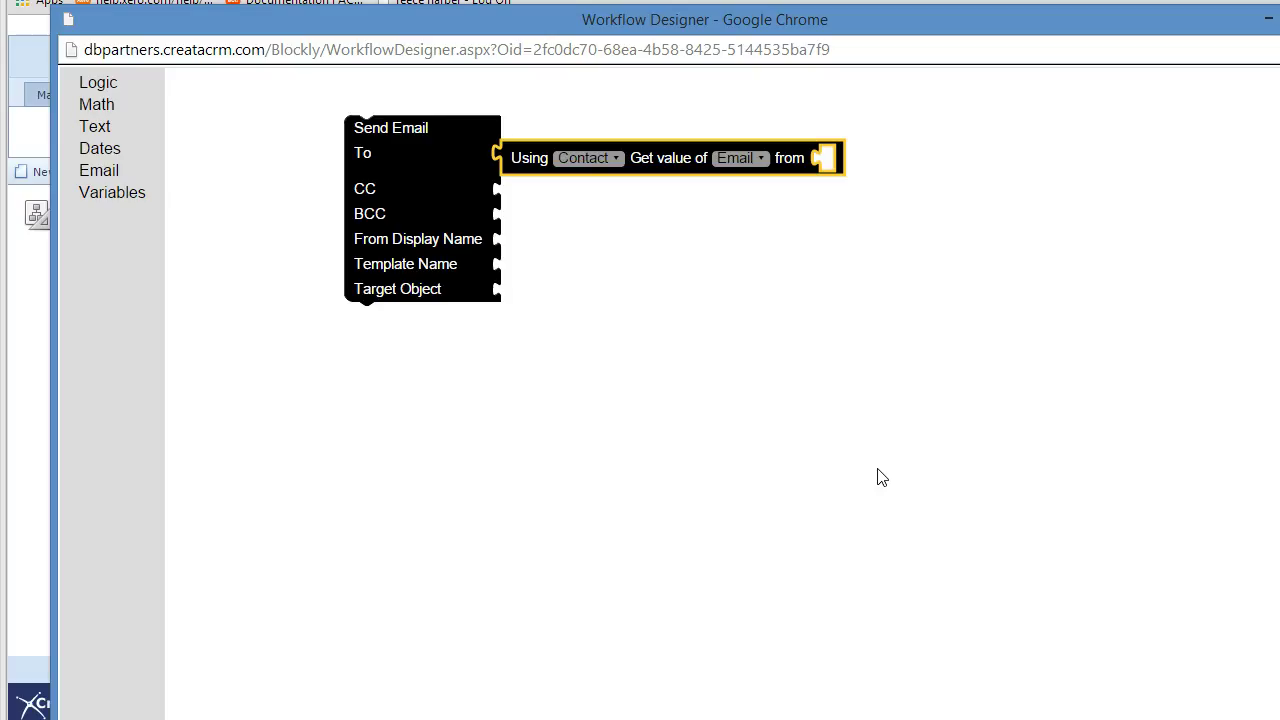
Attach a Target Object variable block to the "from" slot of the Contact Email value block.
left_click(120, 193)
left_click(254, 252)
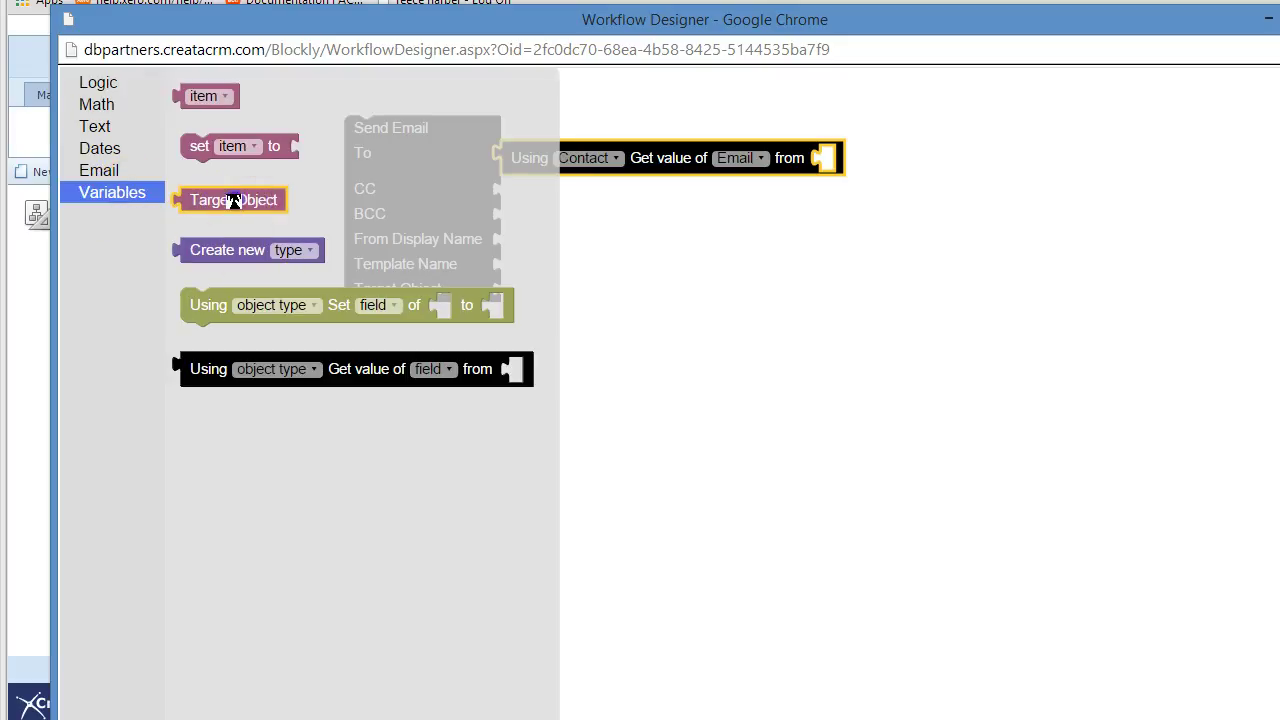
left_click_drag(203, 200, 862, 160)
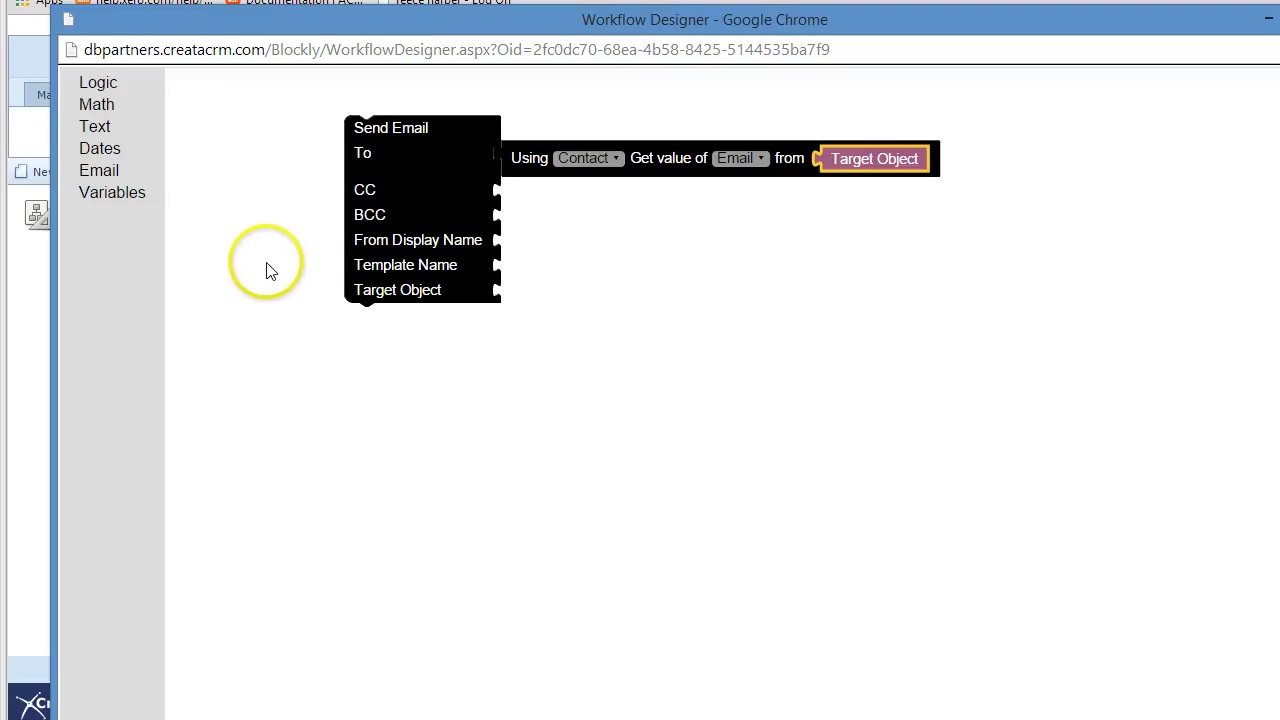
Attach a text block reading "Warm Fuzzy Email" to the Send Email block's Template Name input.
left_click(127, 190)
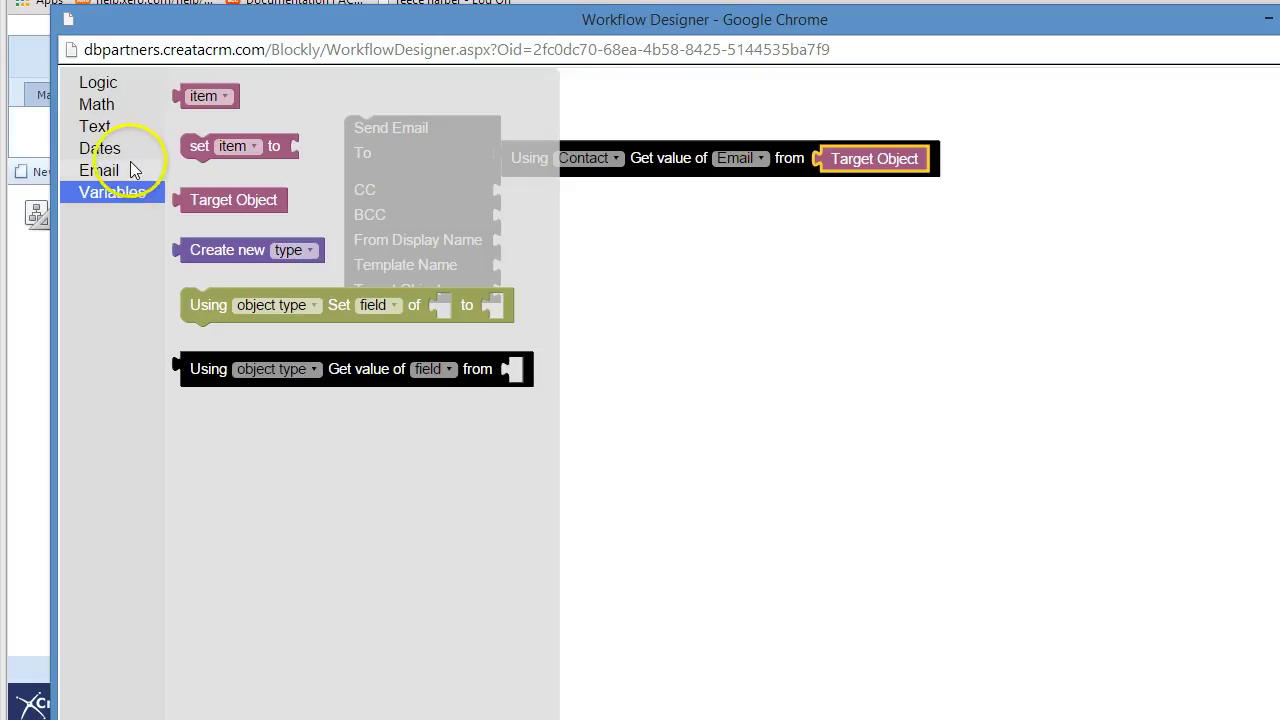
left_click(118, 133)
left_click_drag(214, 94, 541, 276)
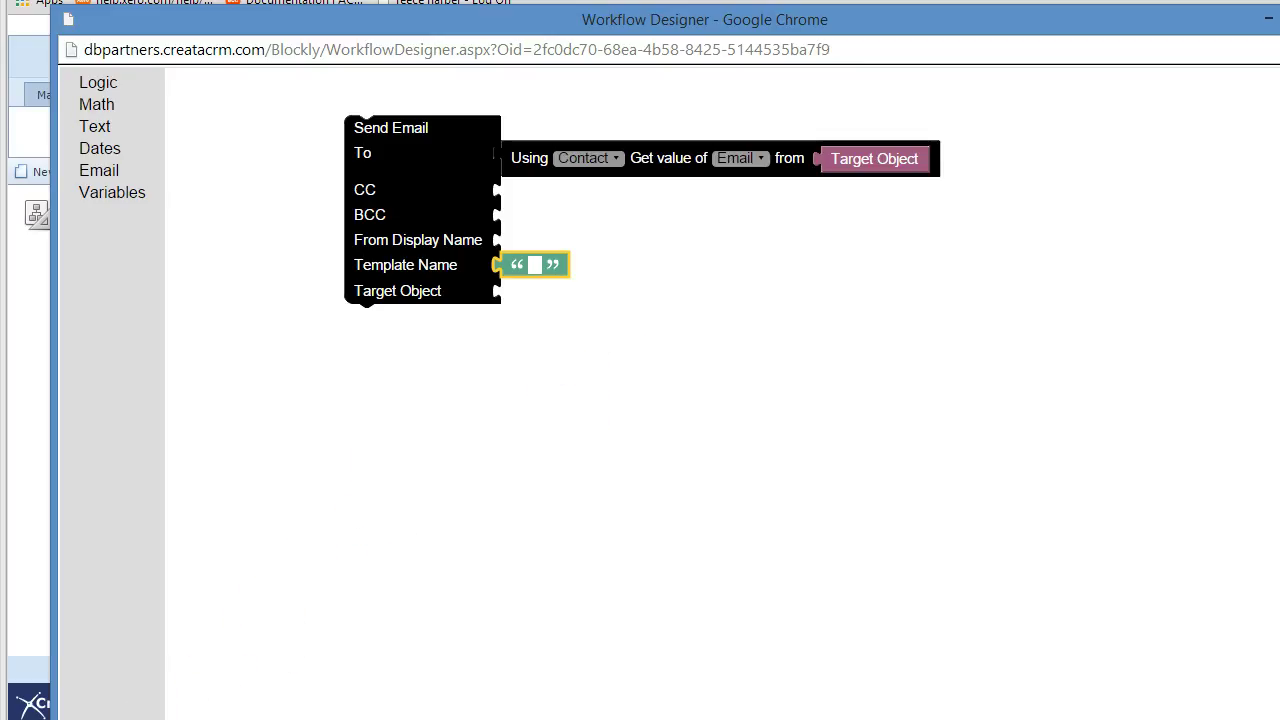
left_click(535, 265)
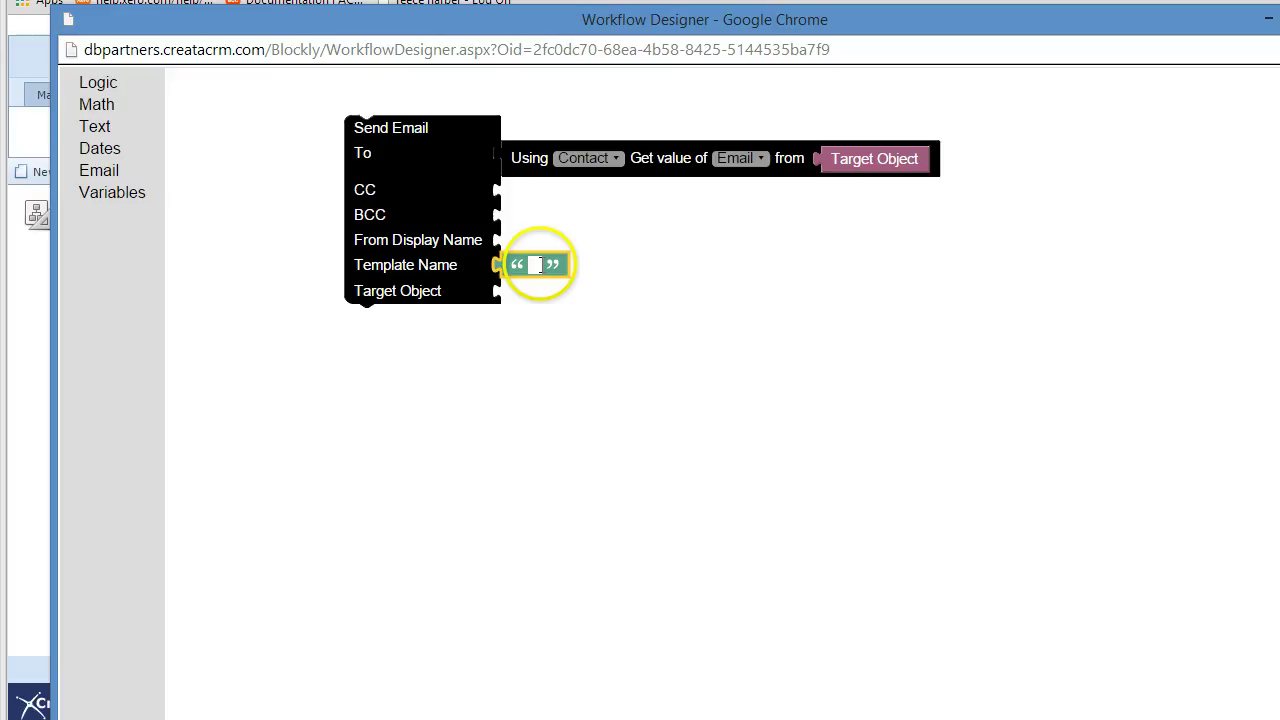
type("Warm Fuzzy Email")
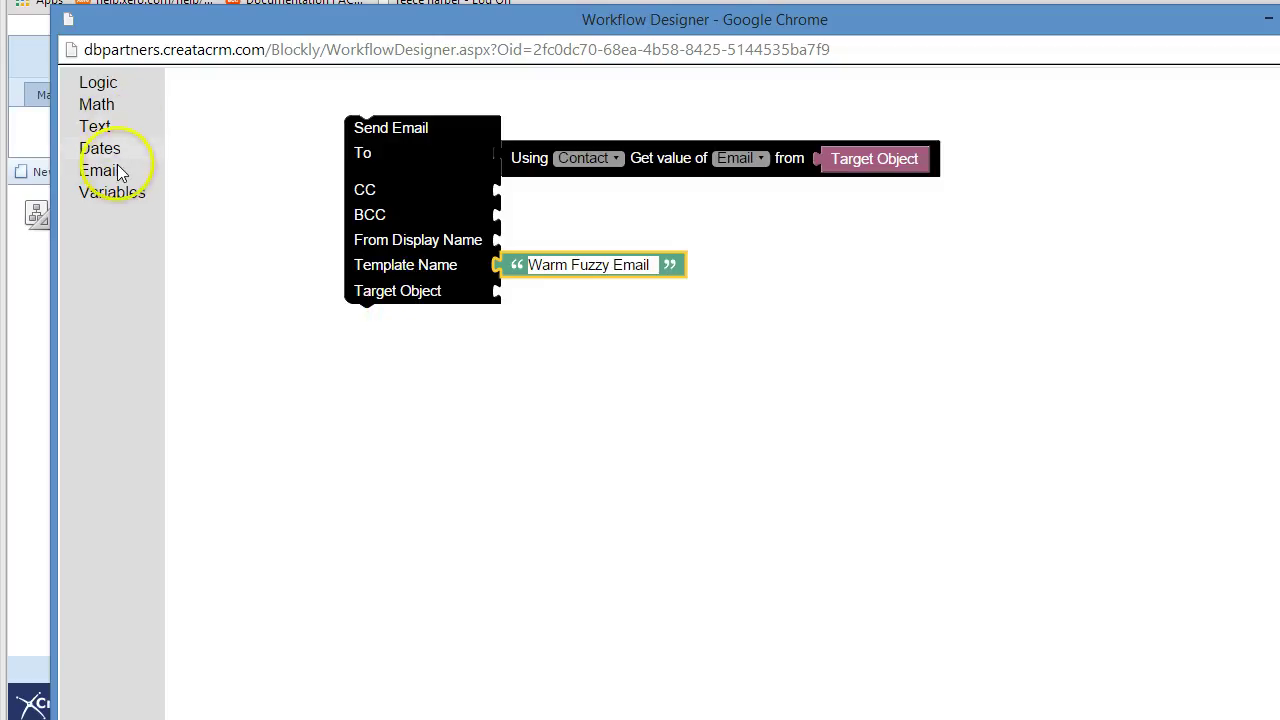
Attach a Target Object variable block to the Send Email block's Target Object input.
left_click(117, 190)
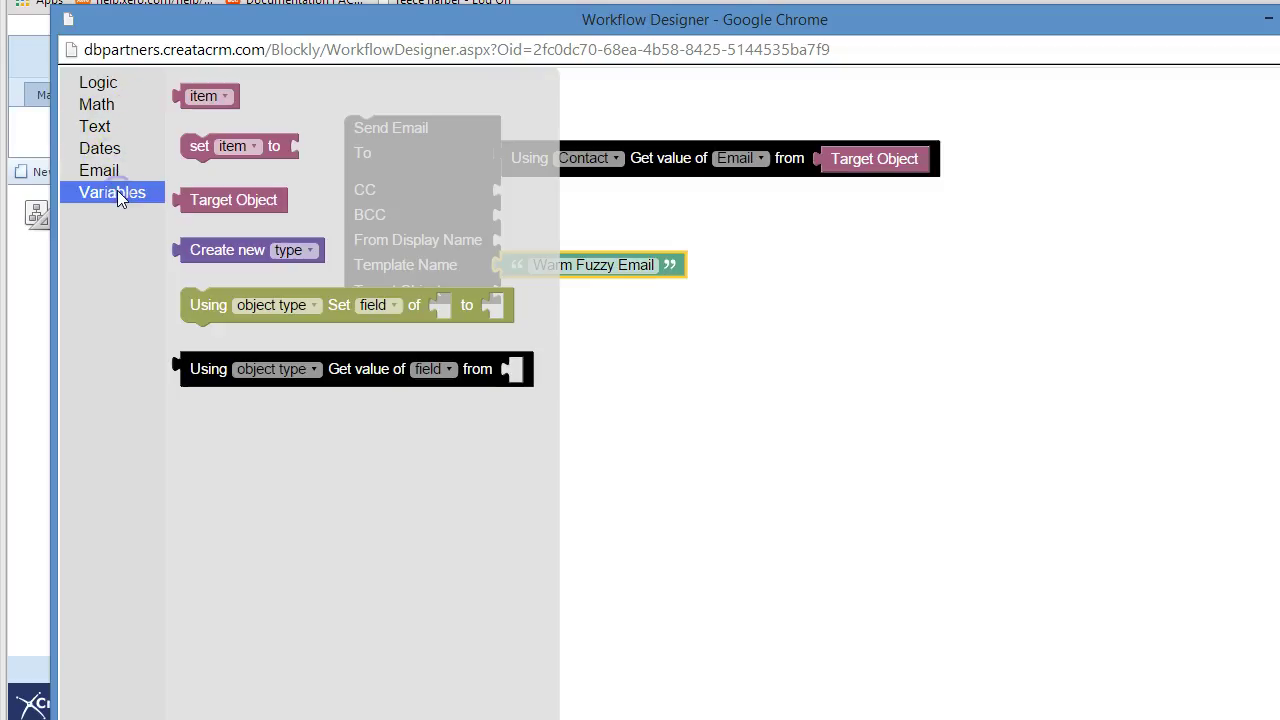
left_click_drag(236, 202, 548, 296)
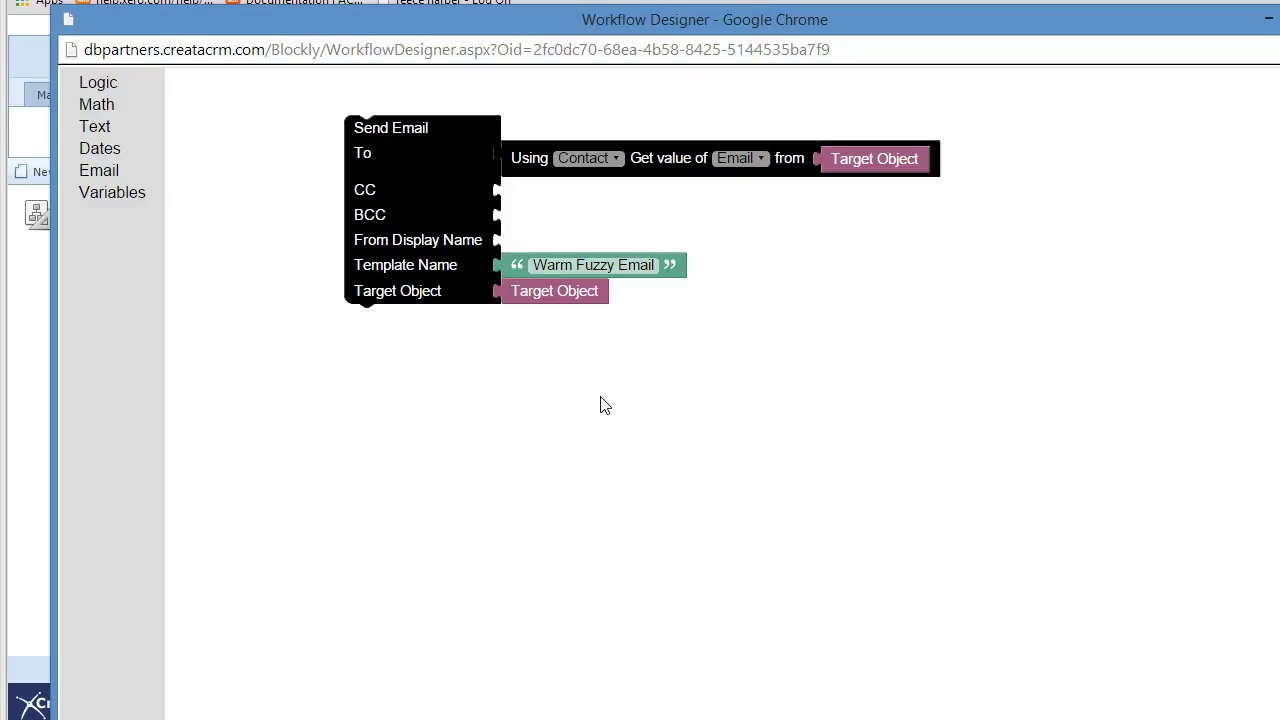
left_click(530, 300)
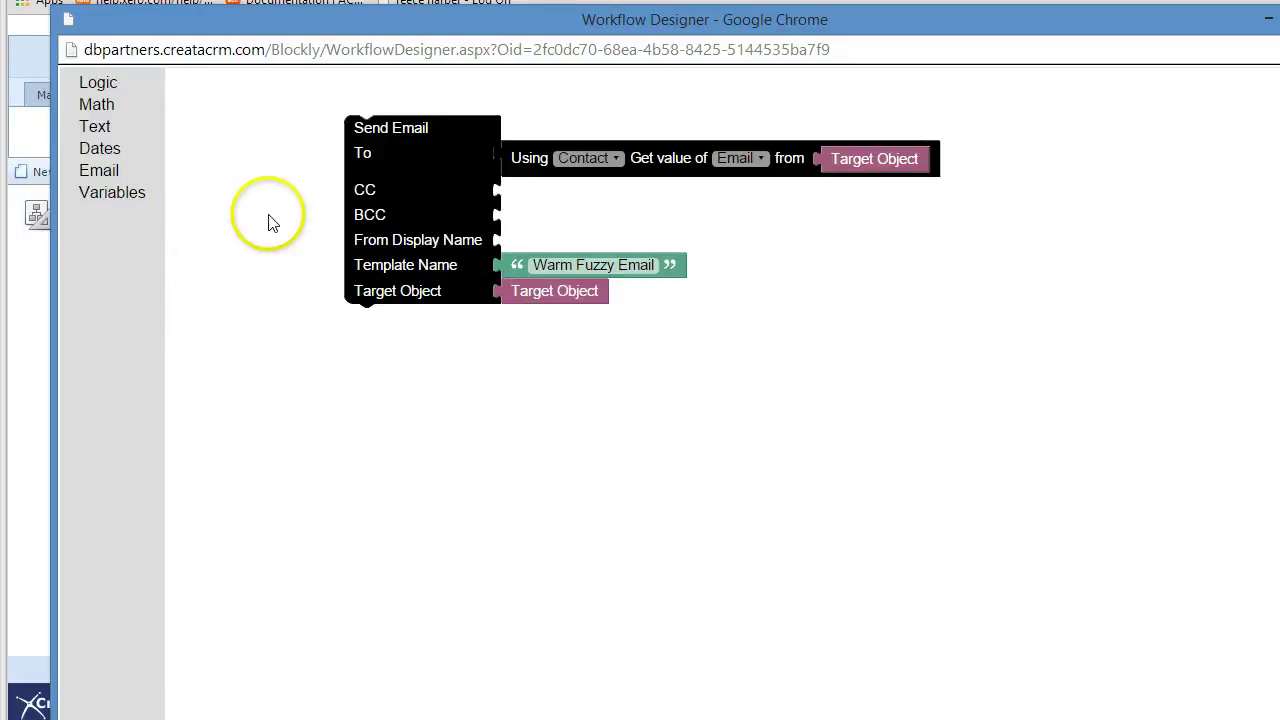
Duplicate the completed Send Email block with its attached inputs and connect the copy beneath the original.
left_click(380, 189)
right_click(320, 164)
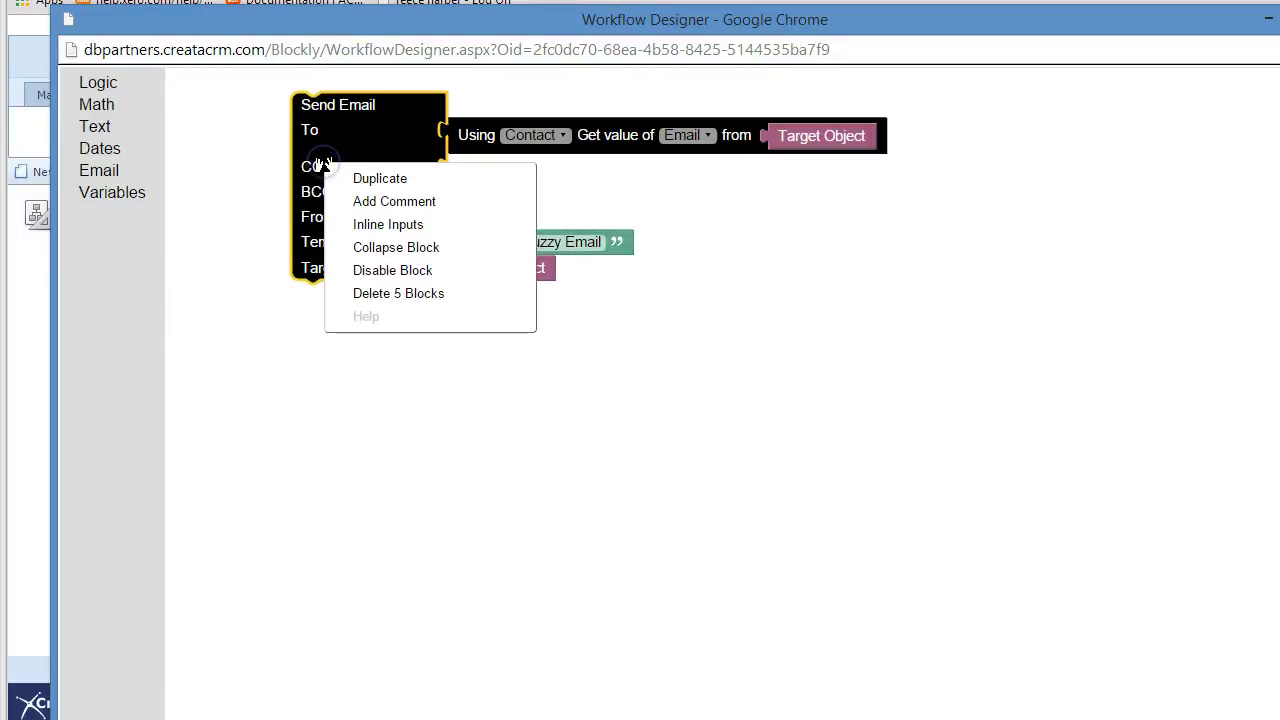
left_click(338, 177)
left_click_drag(414, 286, 345, 382)
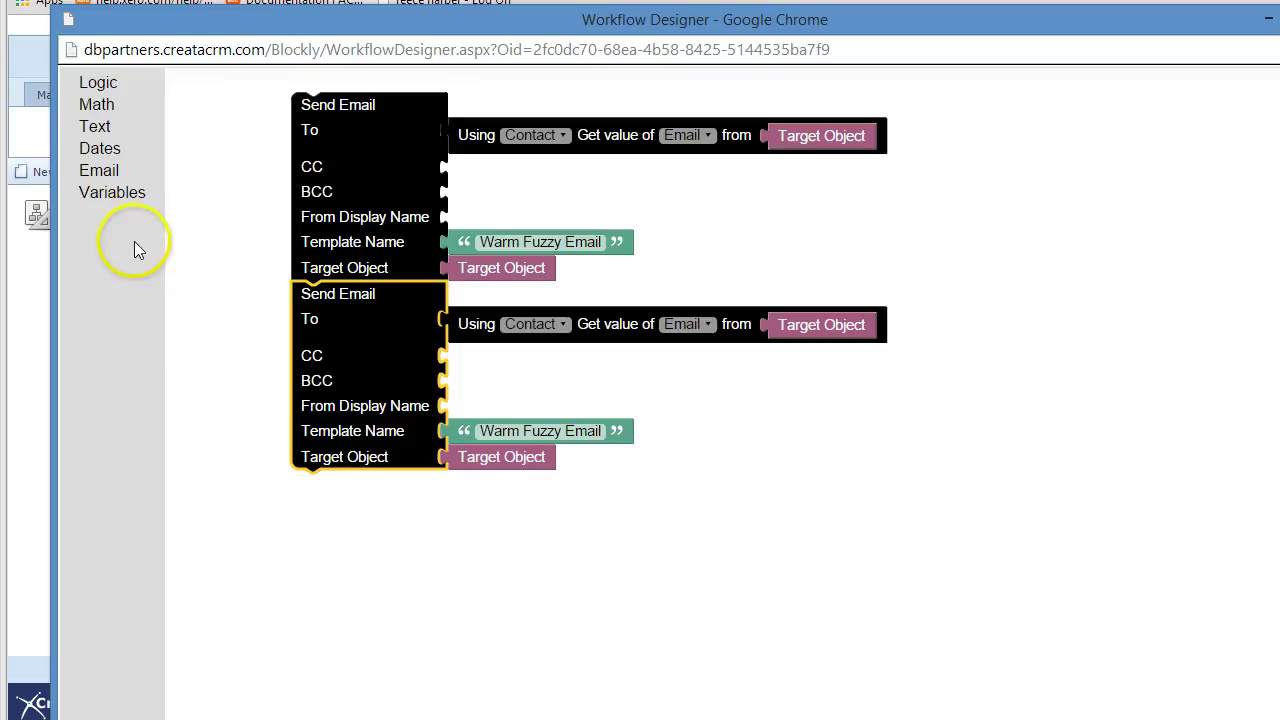
Connect an empty Send Email block with Template Name and Target Object inputs beneath the duplicated block.
left_click(108, 192)
left_click(99, 171)
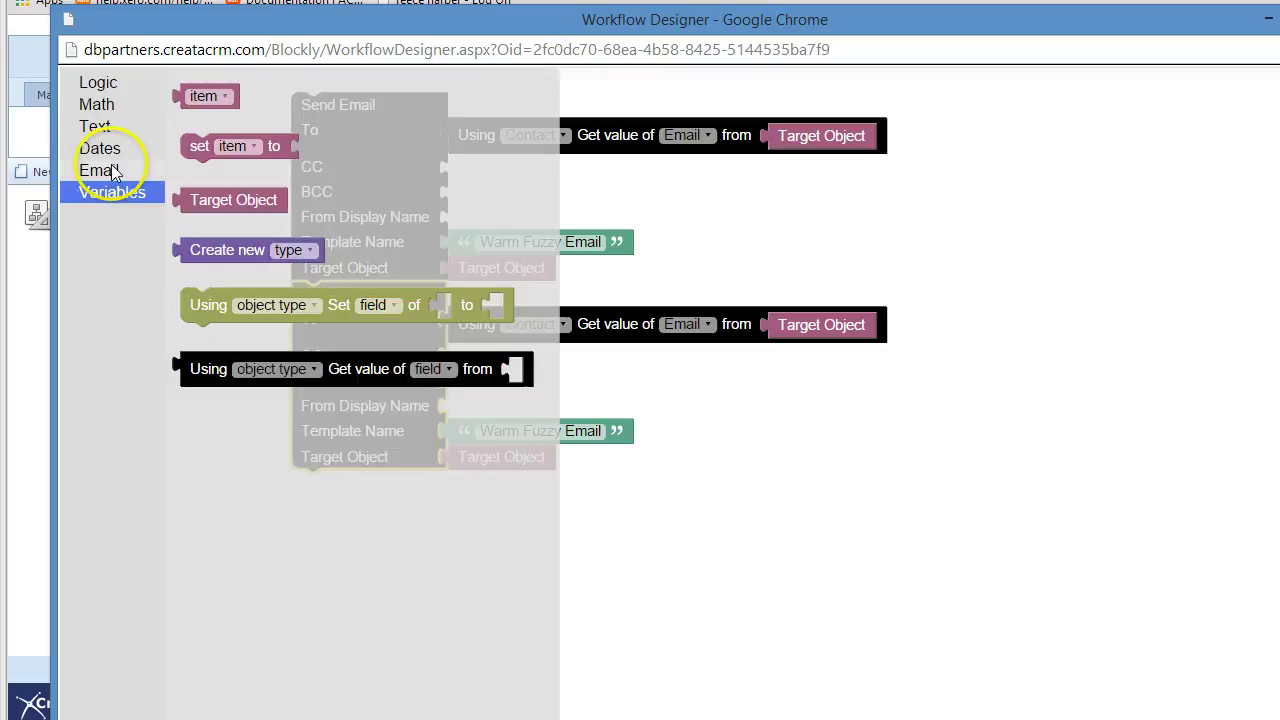
left_click(250, 424)
left_click_drag(250, 424, 366, 571)
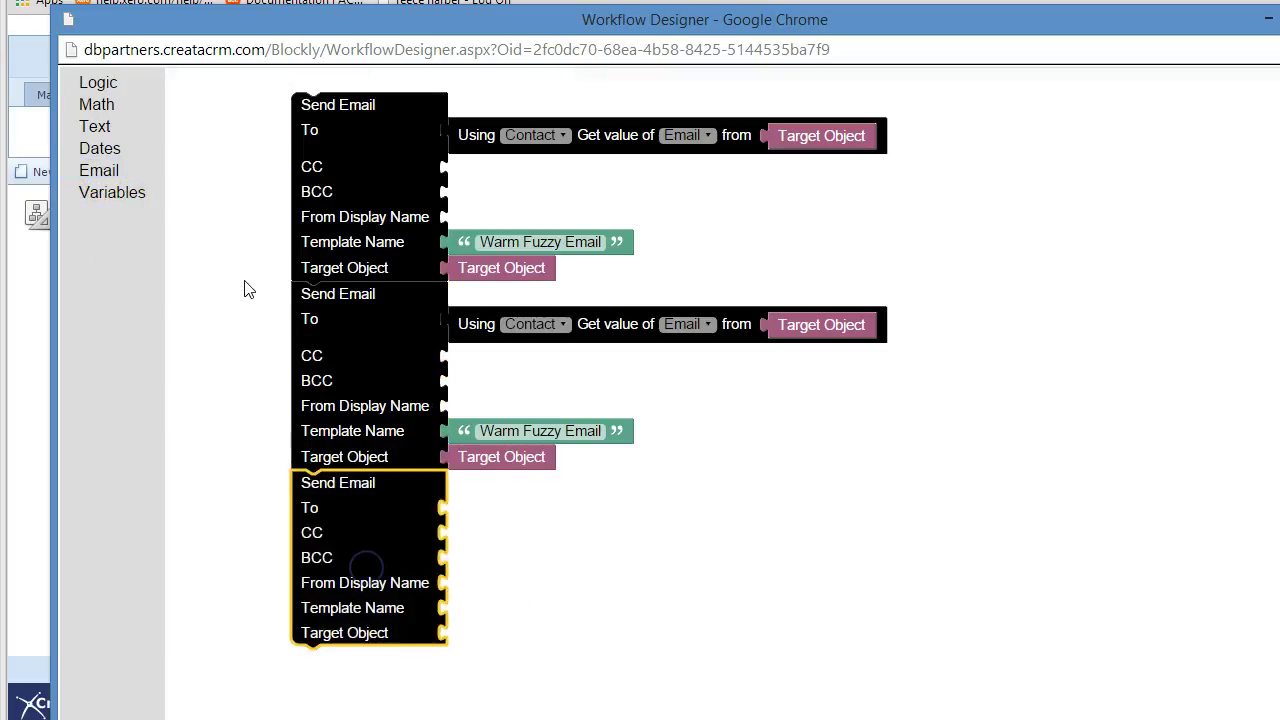
left_click(108, 104)
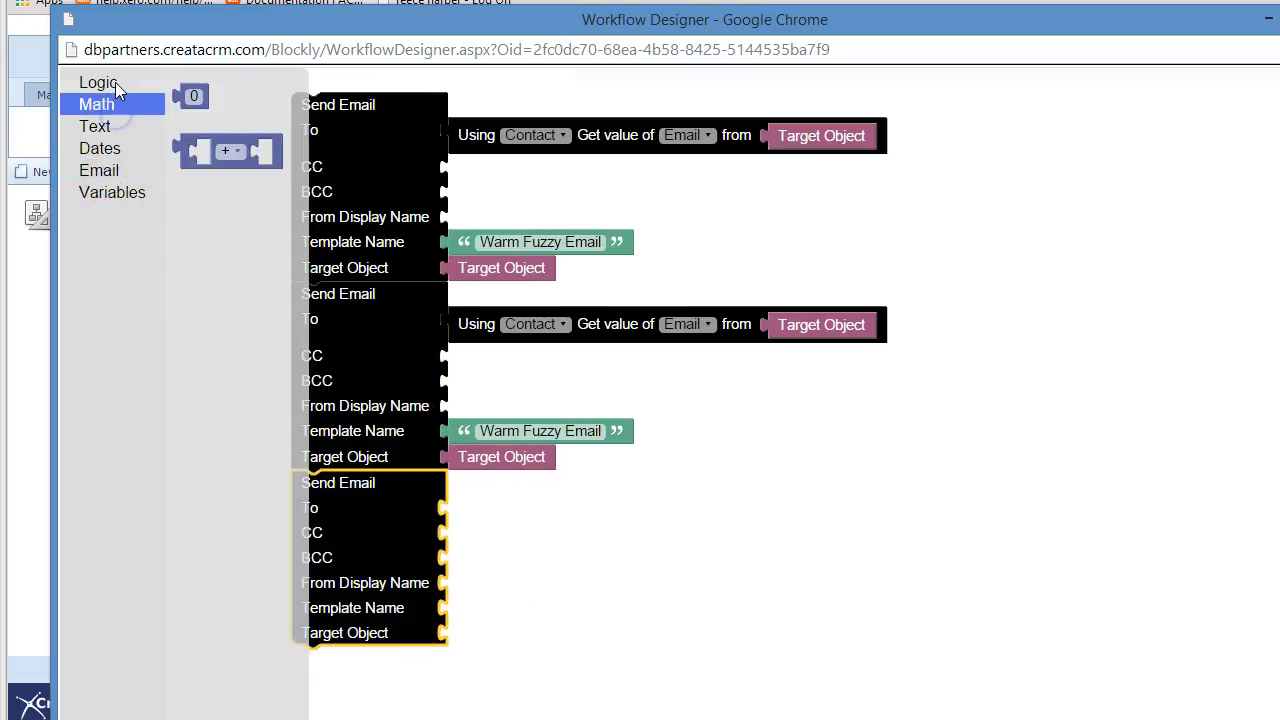
left_click(115, 82)
left_click(123, 172)
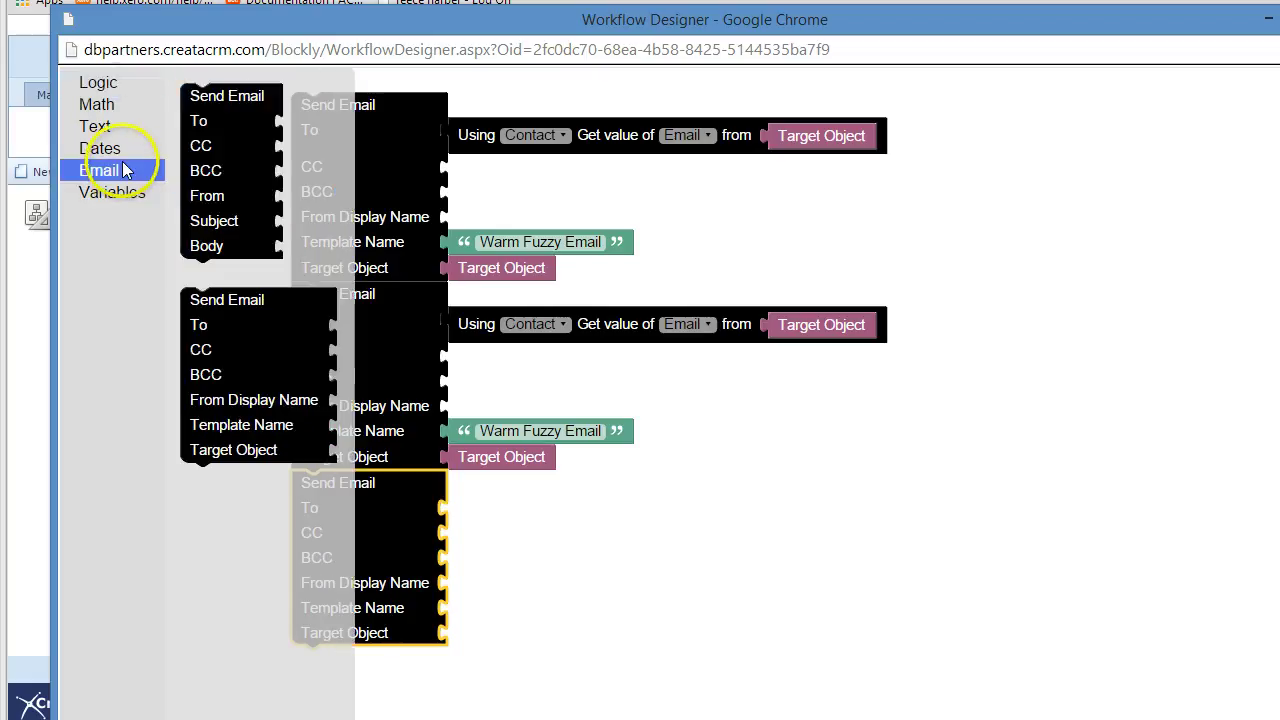
Delete the empty and the duplicated Send Email blocks, keeping only the original one.
left_click(369, 553)
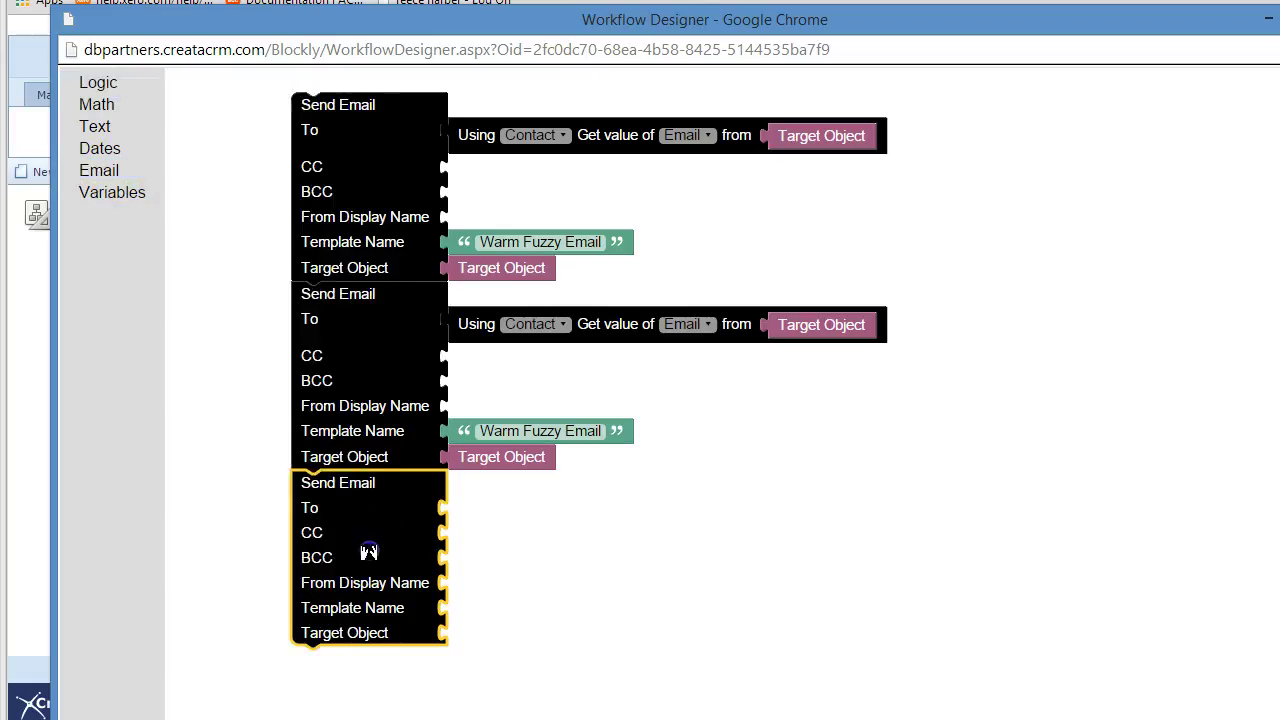
left_click_drag(366, 545, 110, 389)
left_click_drag(354, 390, 56, 362)
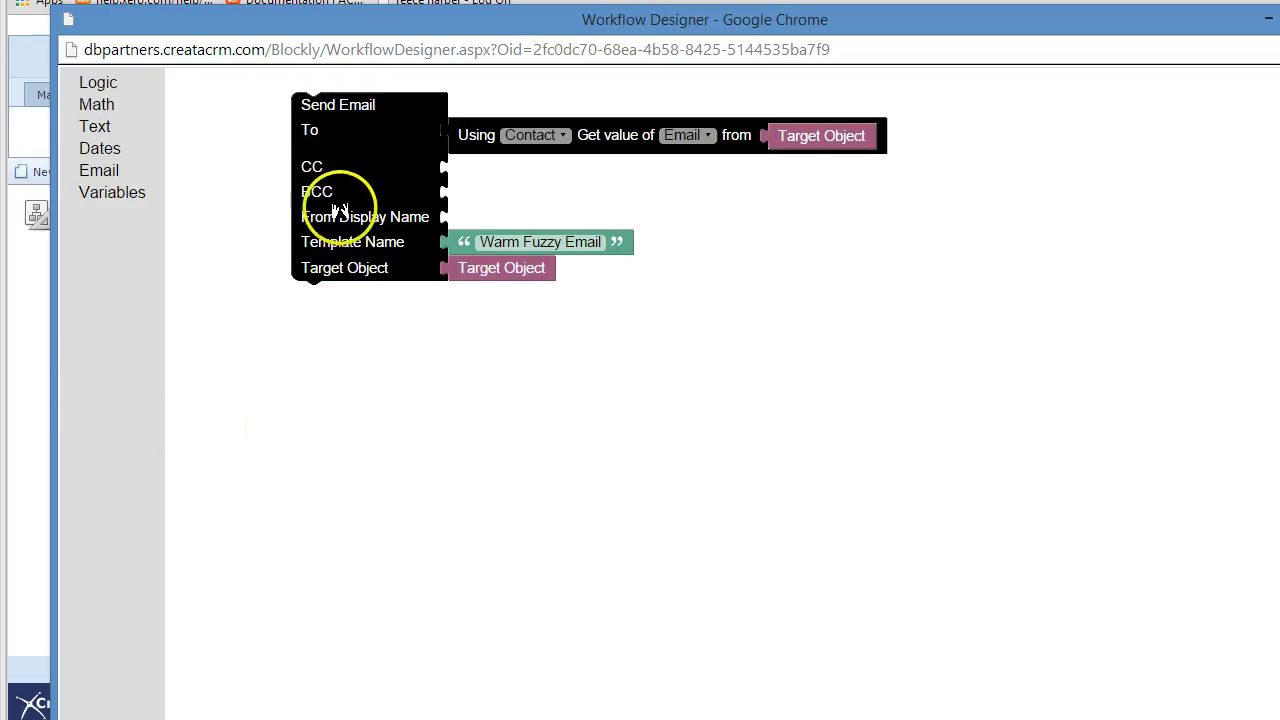
Reposition the Send Email block in the workspace, then validate and save the workflow layout.
left_click_drag(334, 209, 297, 305)
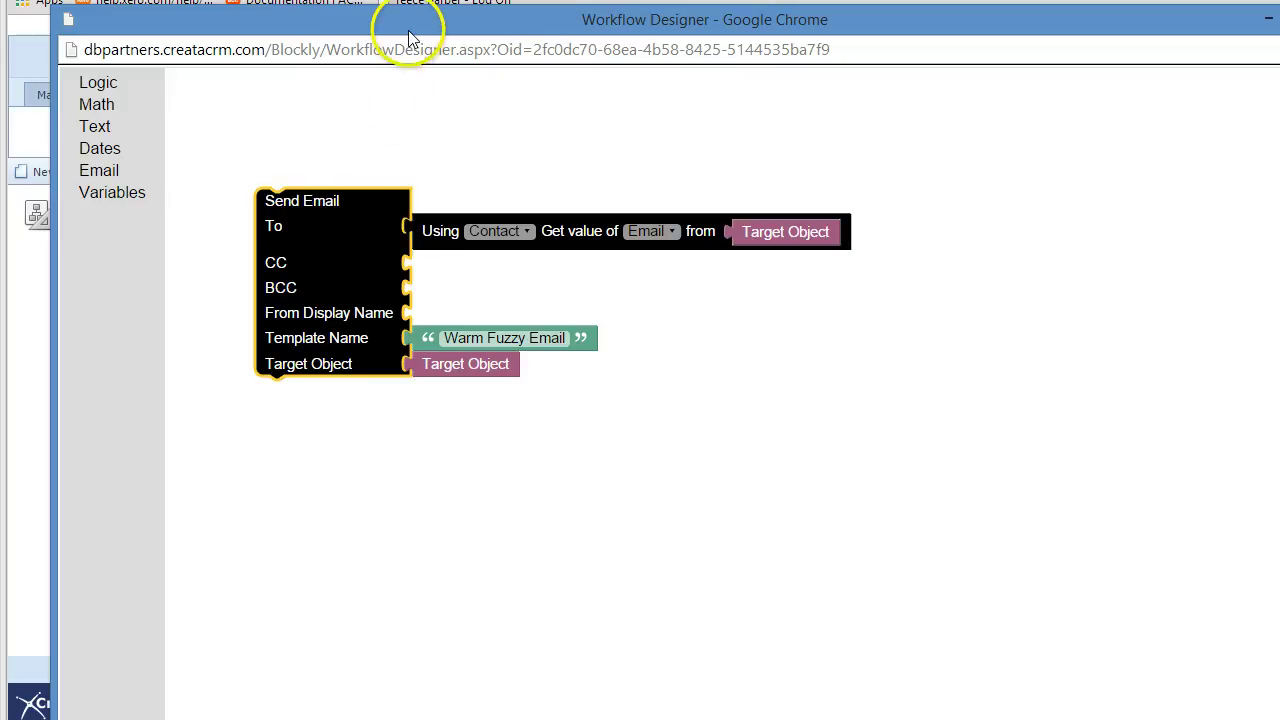
left_click_drag(408, 30, 422, 0)
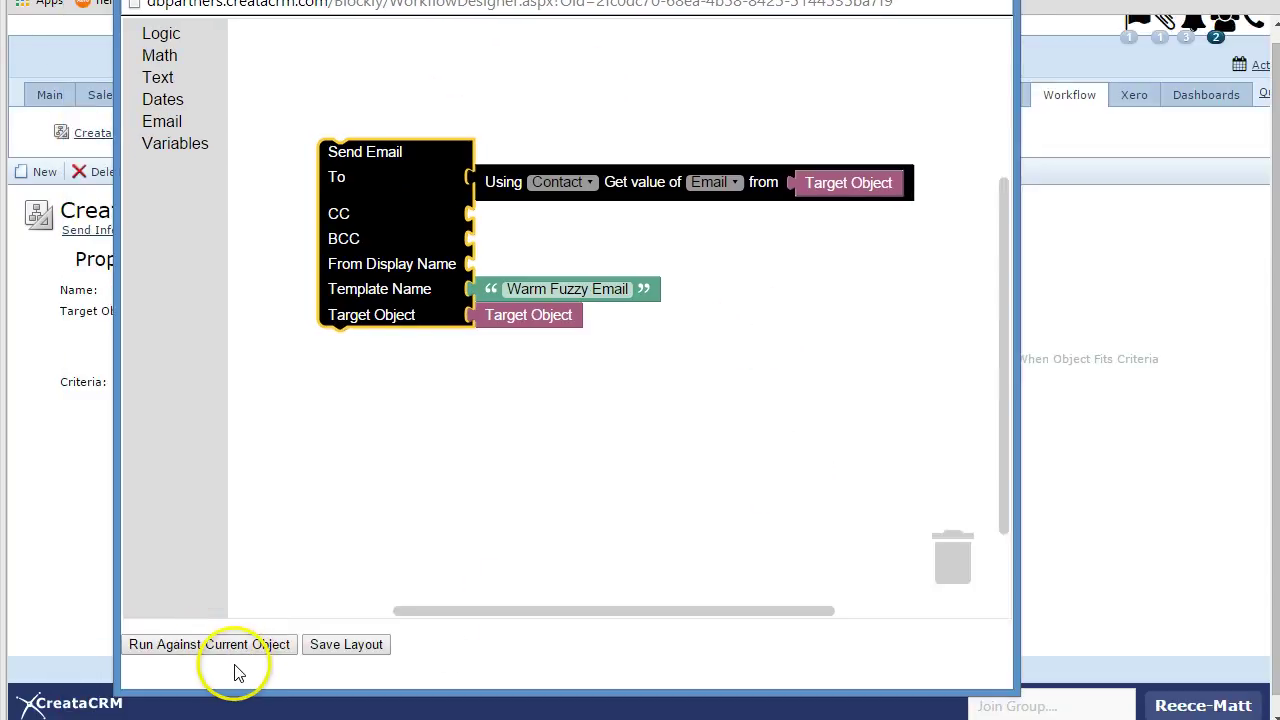
left_click(331, 645)
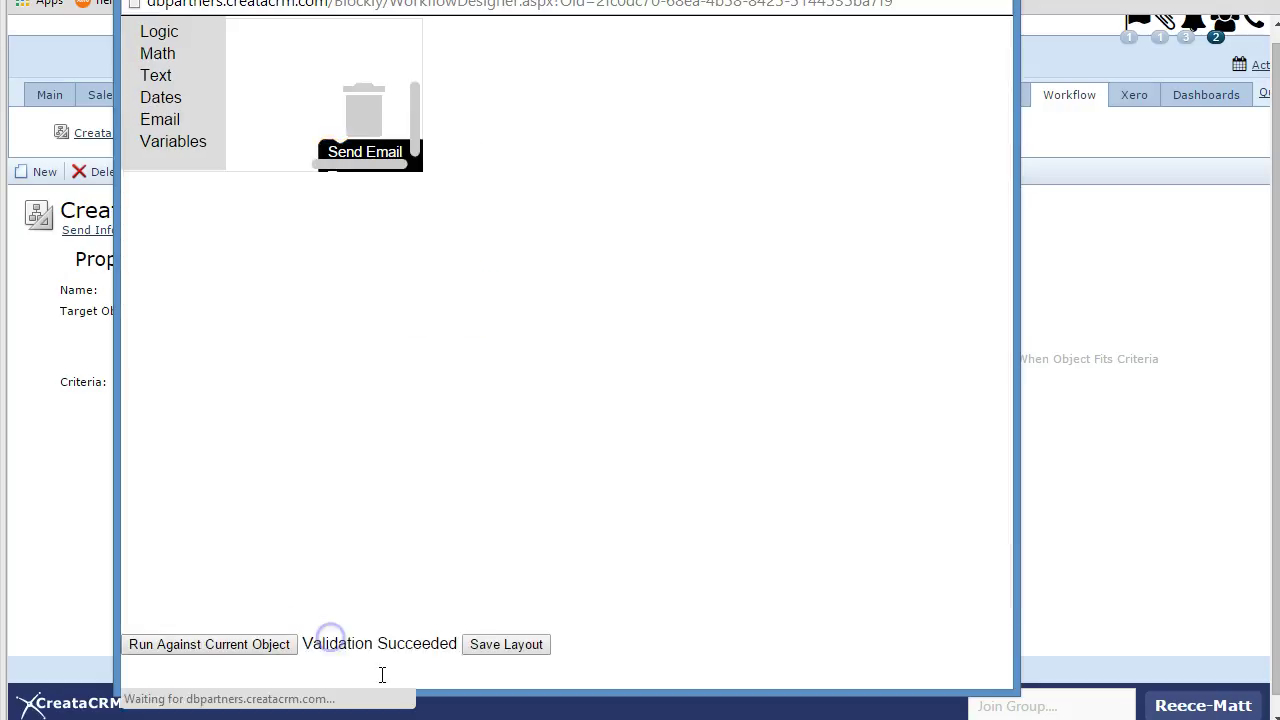
left_click_drag(343, 651, 429, 650)
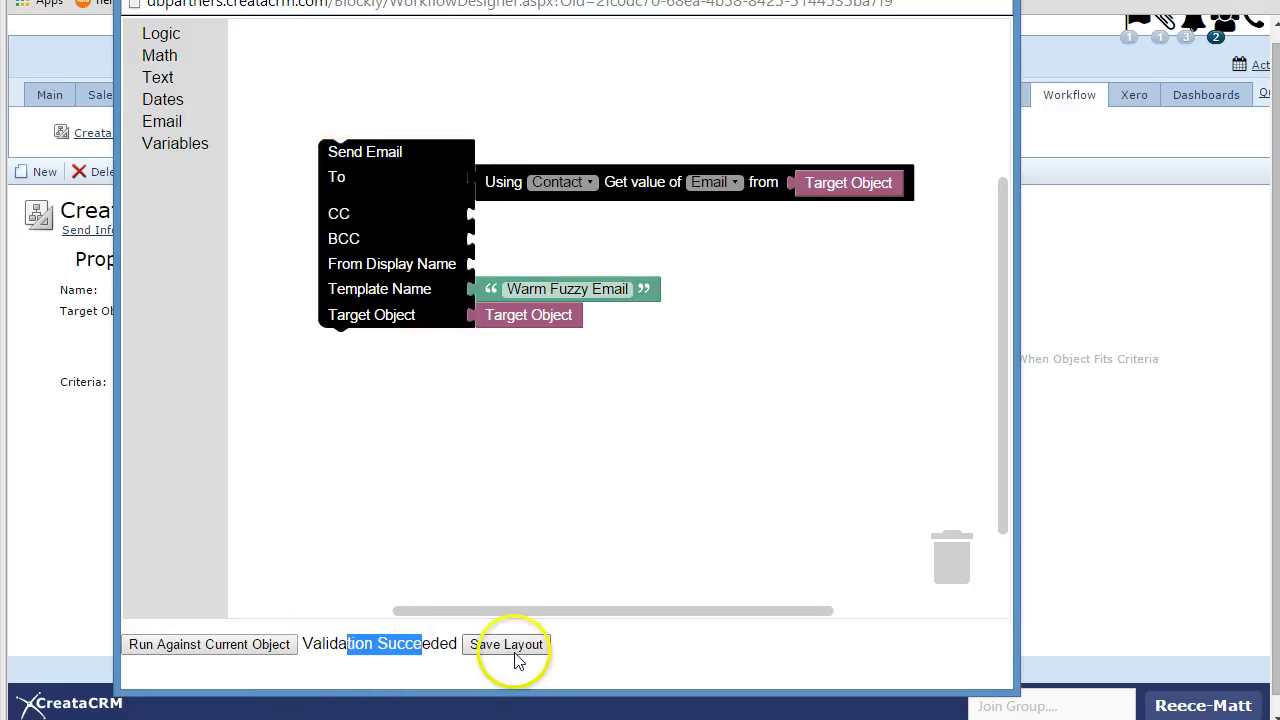
left_click(517, 650)
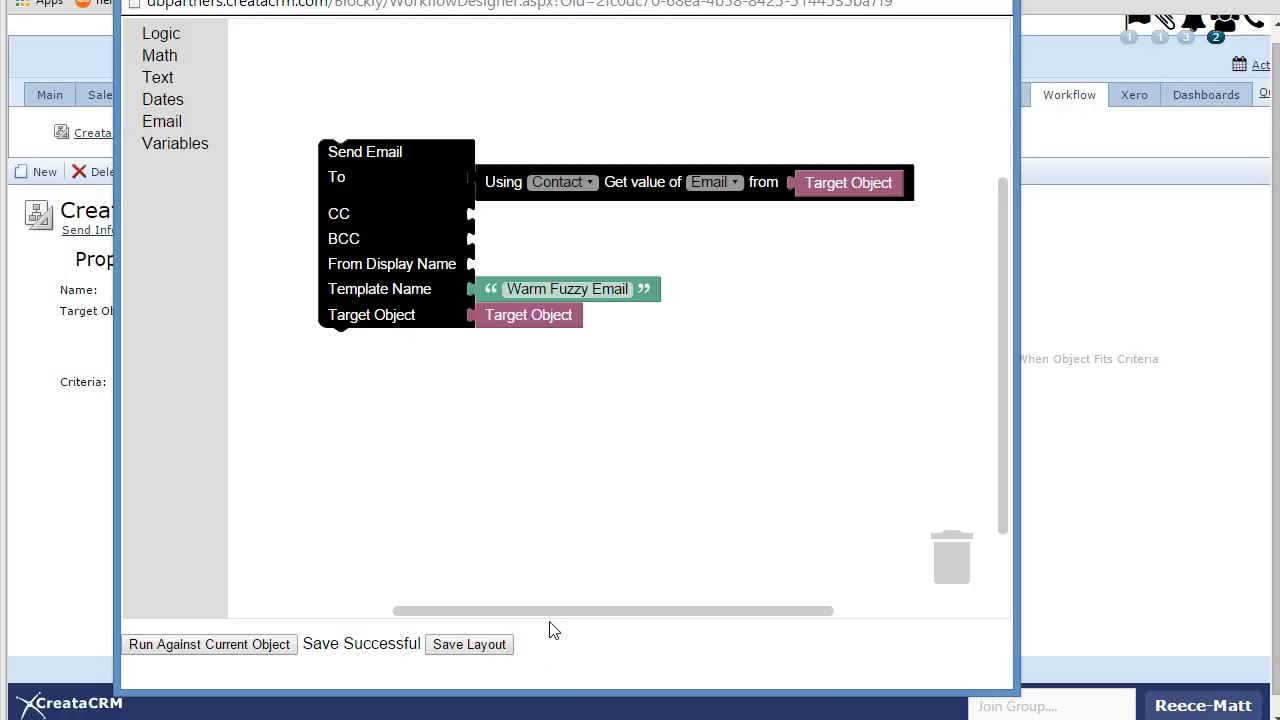
Return to the main CRM window and open the contact's record to use as the current object.
left_click(1122, 415)
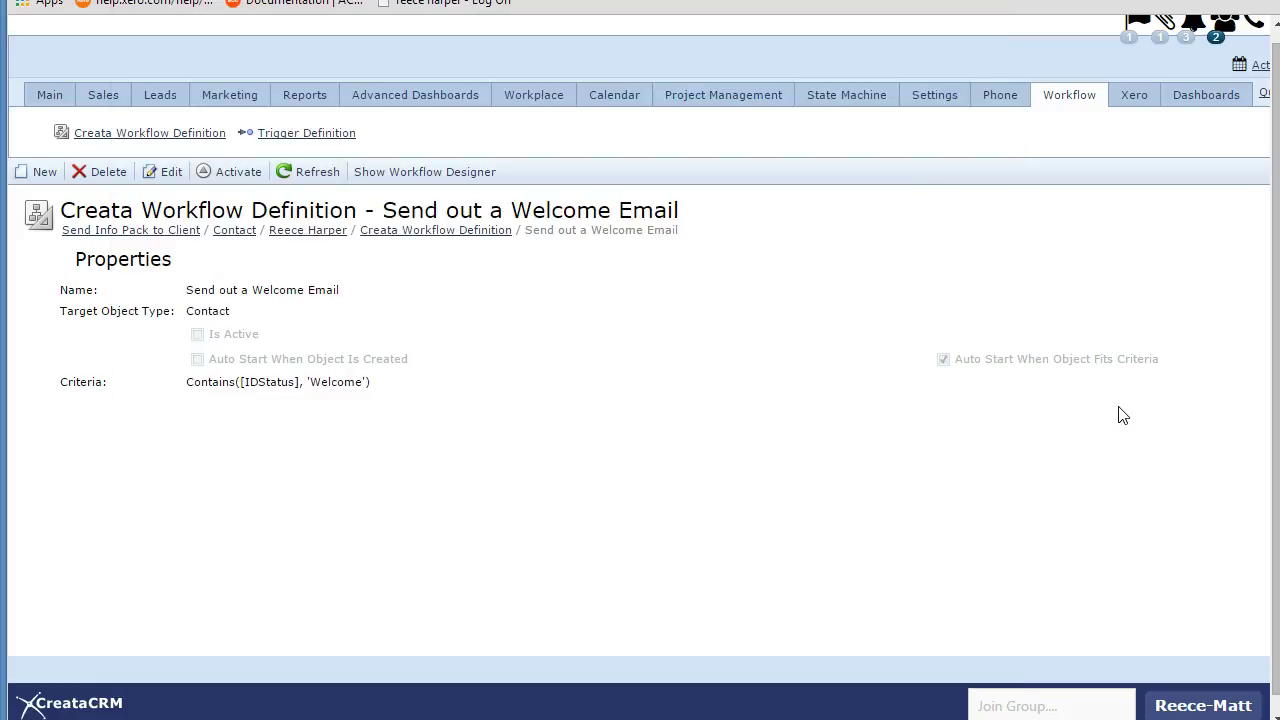
left_click(293, 231)
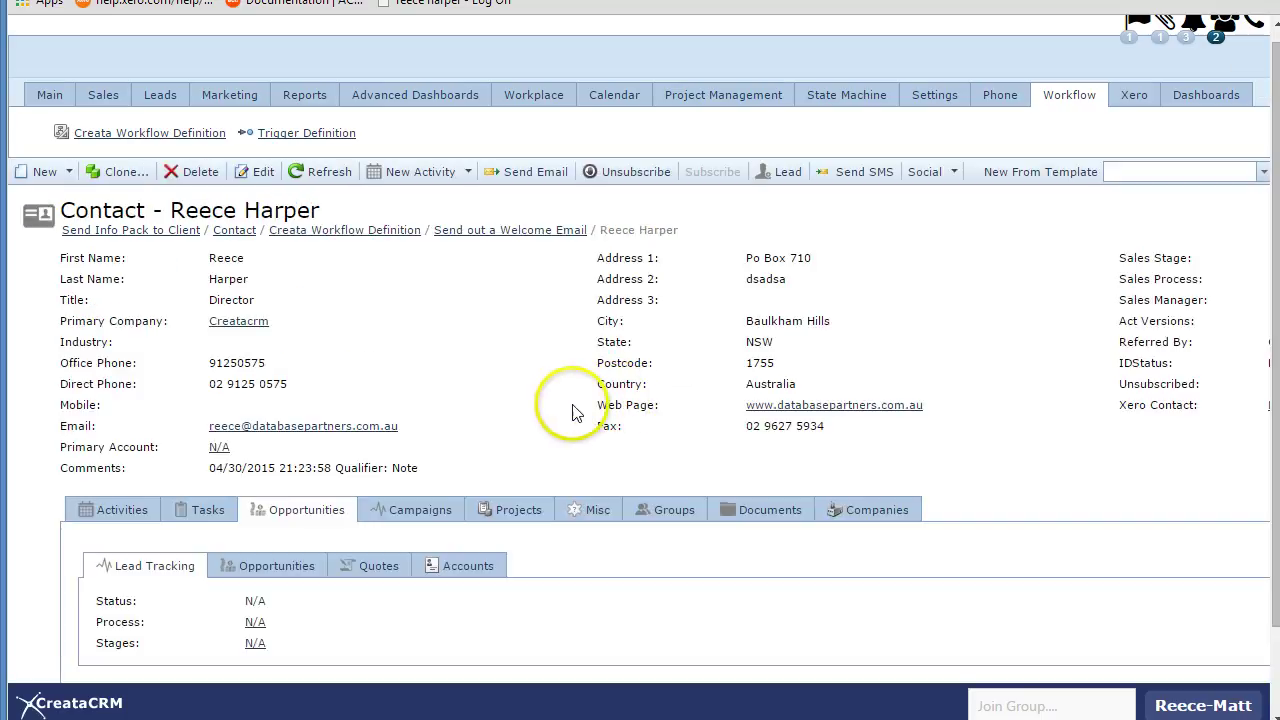
scroll(490, 386, "down", 1)
scroll(490, 380, "up", 1)
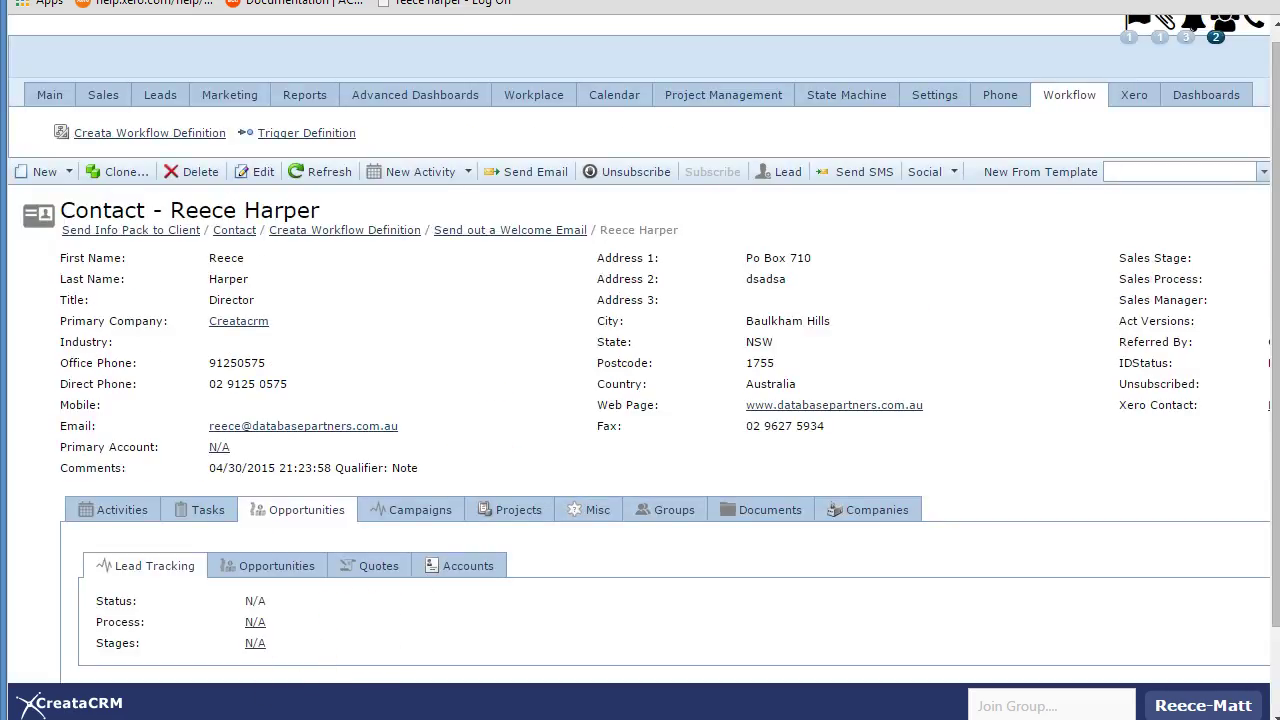
Go back to the workflow designer and run the saved workflow against the current contact.
left_click(257, 677)
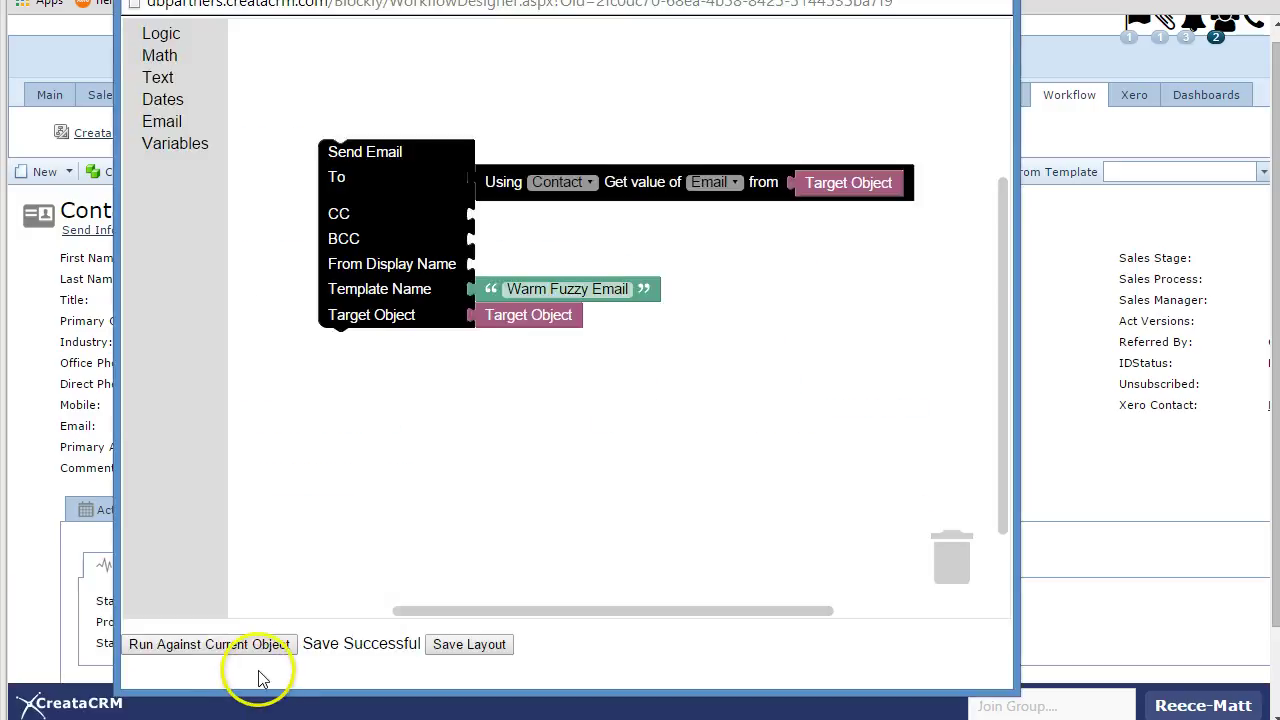
left_click(238, 660)
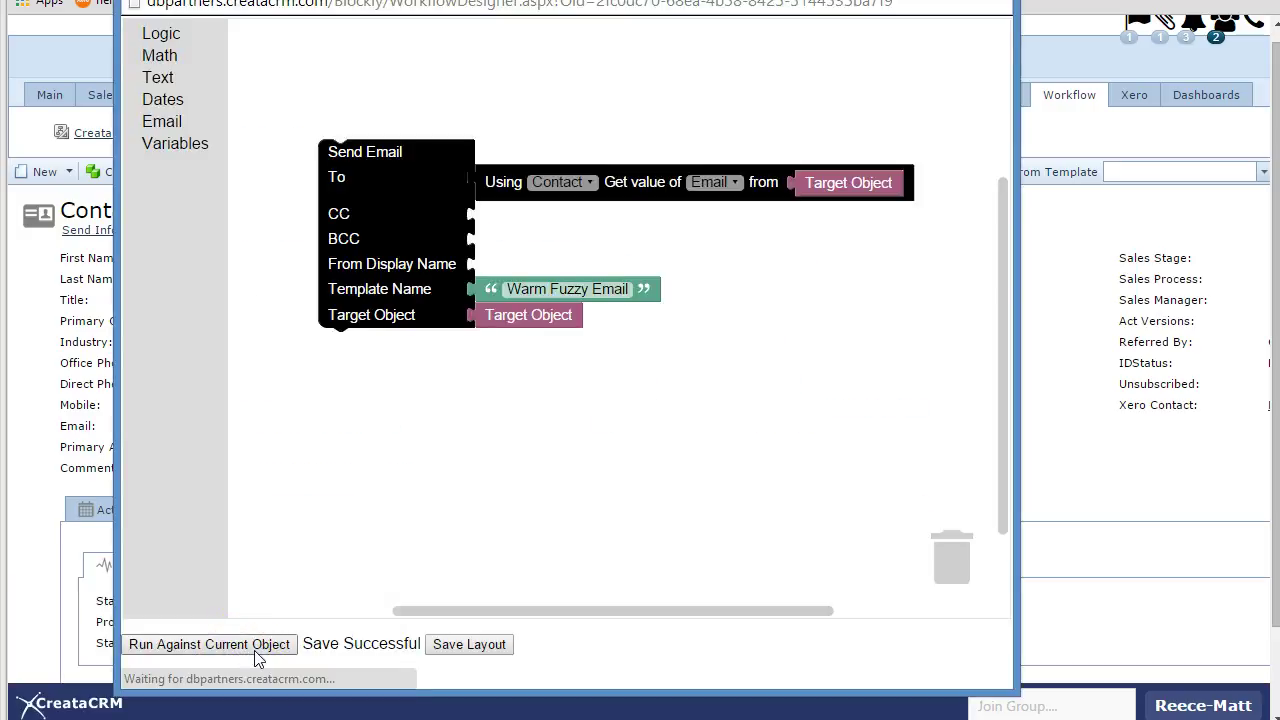
left_click(257, 656)
left_click(263, 654)
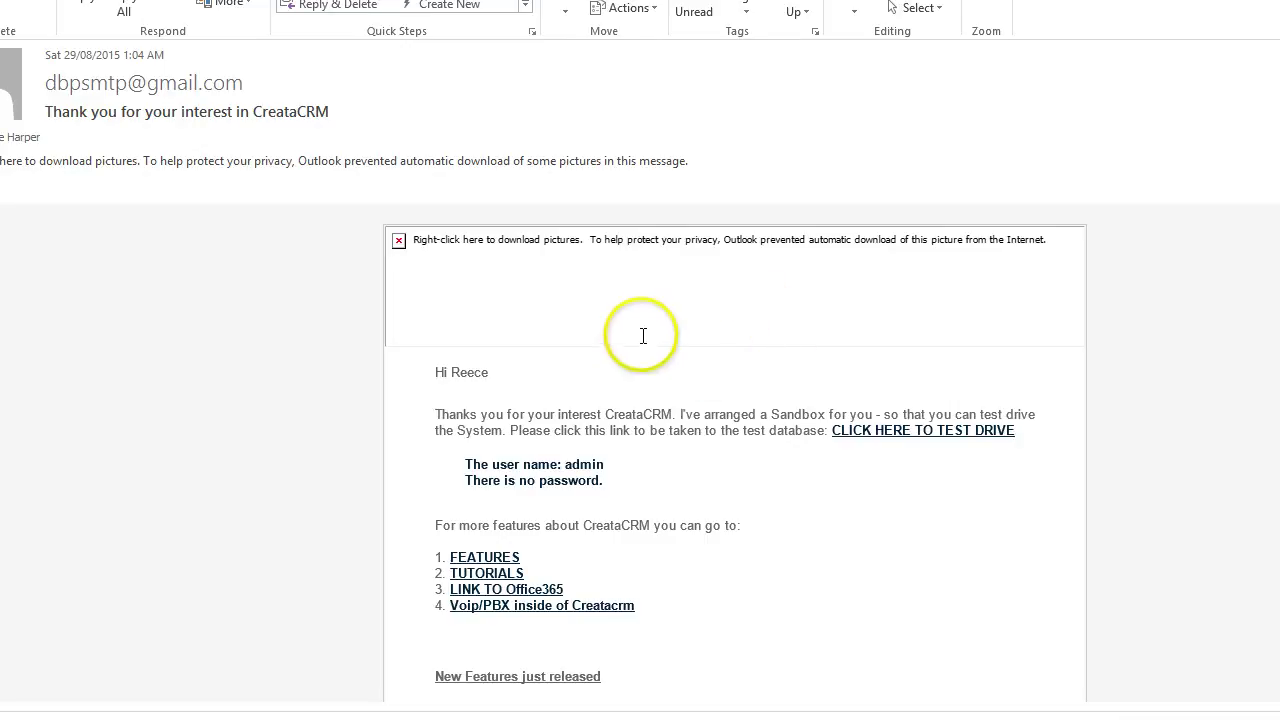
In Outlook, download the pictures of the "Thank you for your interest in CreataCRM" email and read through the message.
right_click(643, 335)
left_click(710, 390)
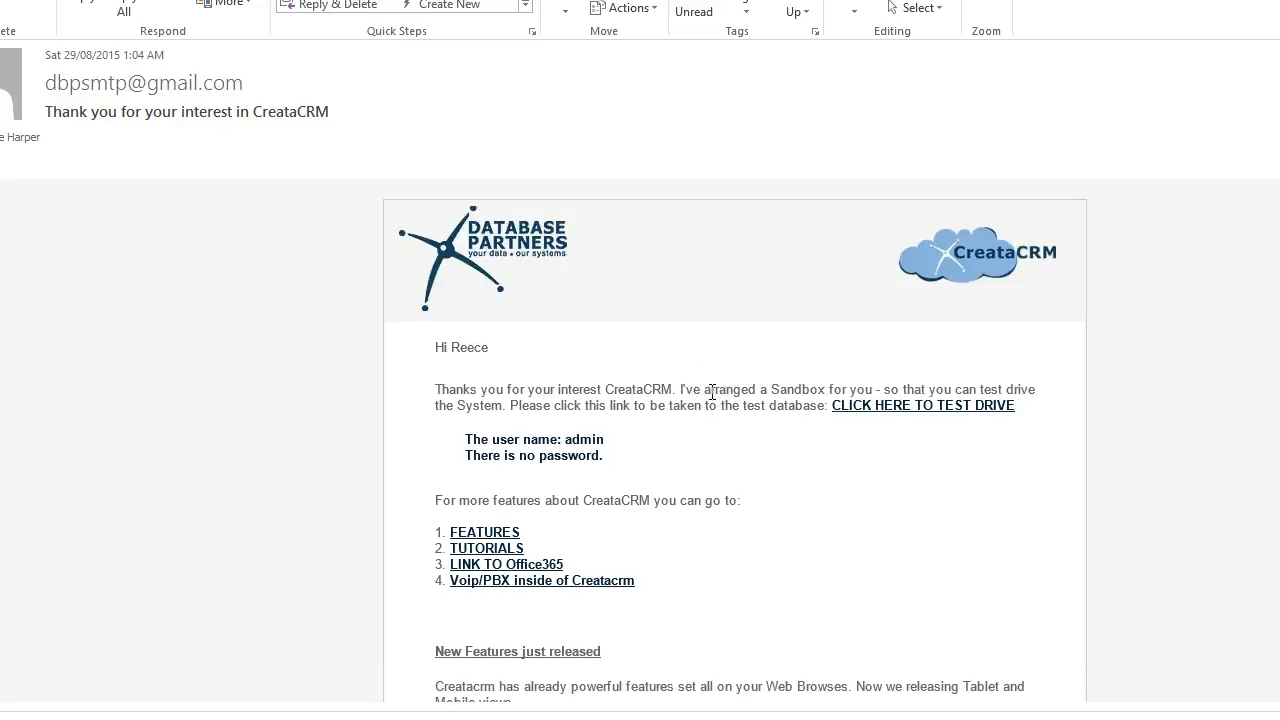
scroll(694, 363, "down", 1)
scroll(694, 362, "down", 8)
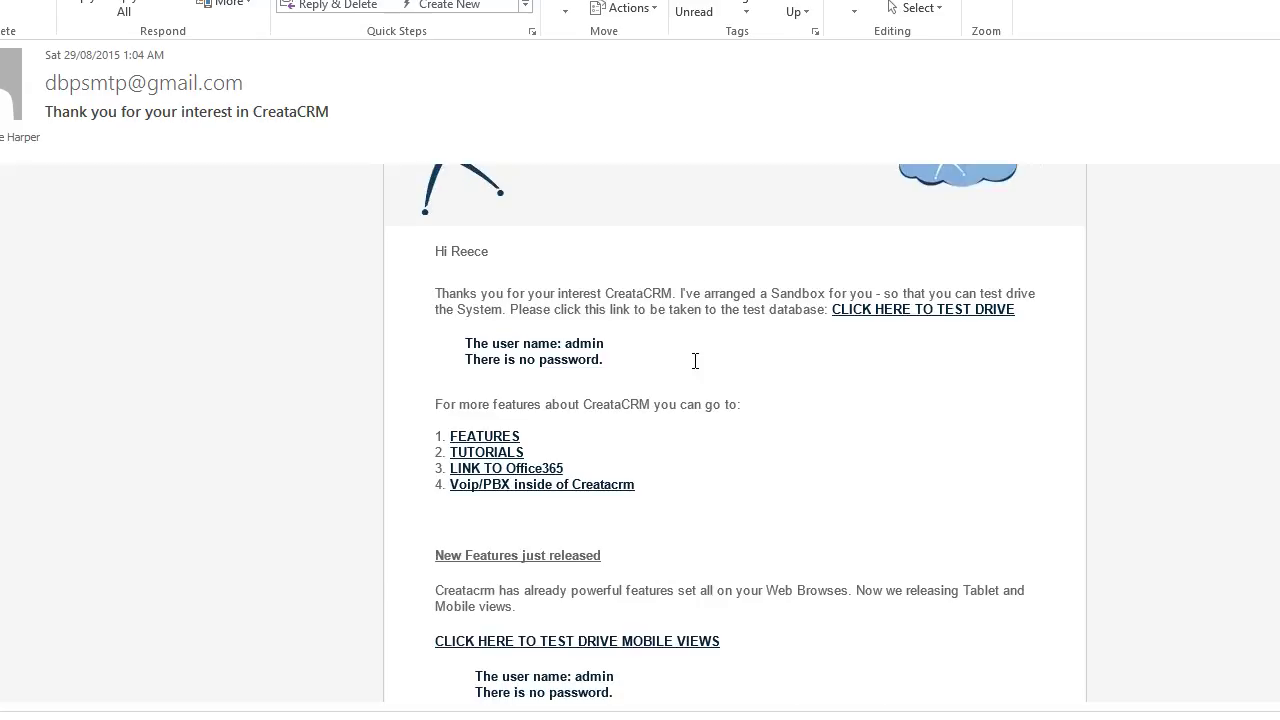
scroll(694, 360, "down", 3)
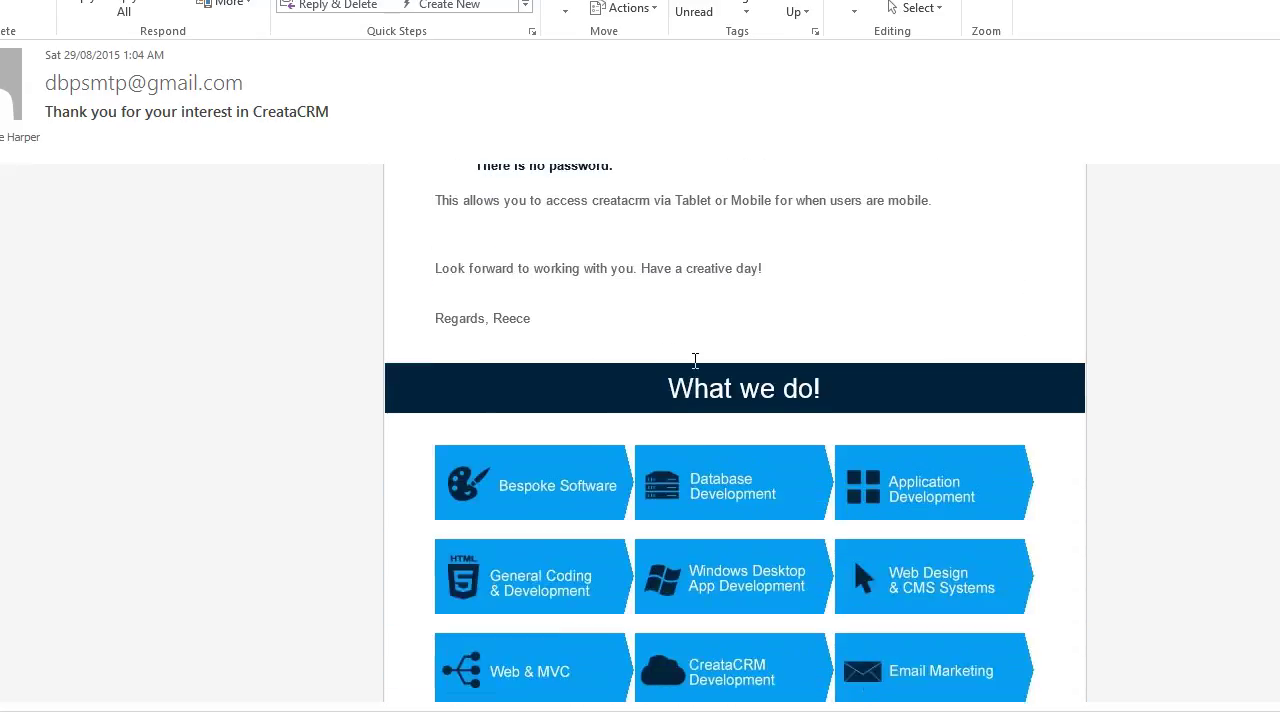
Check the sender address of the received welcome email and look through its content down to the footer.
scroll(694, 329, "up", 12)
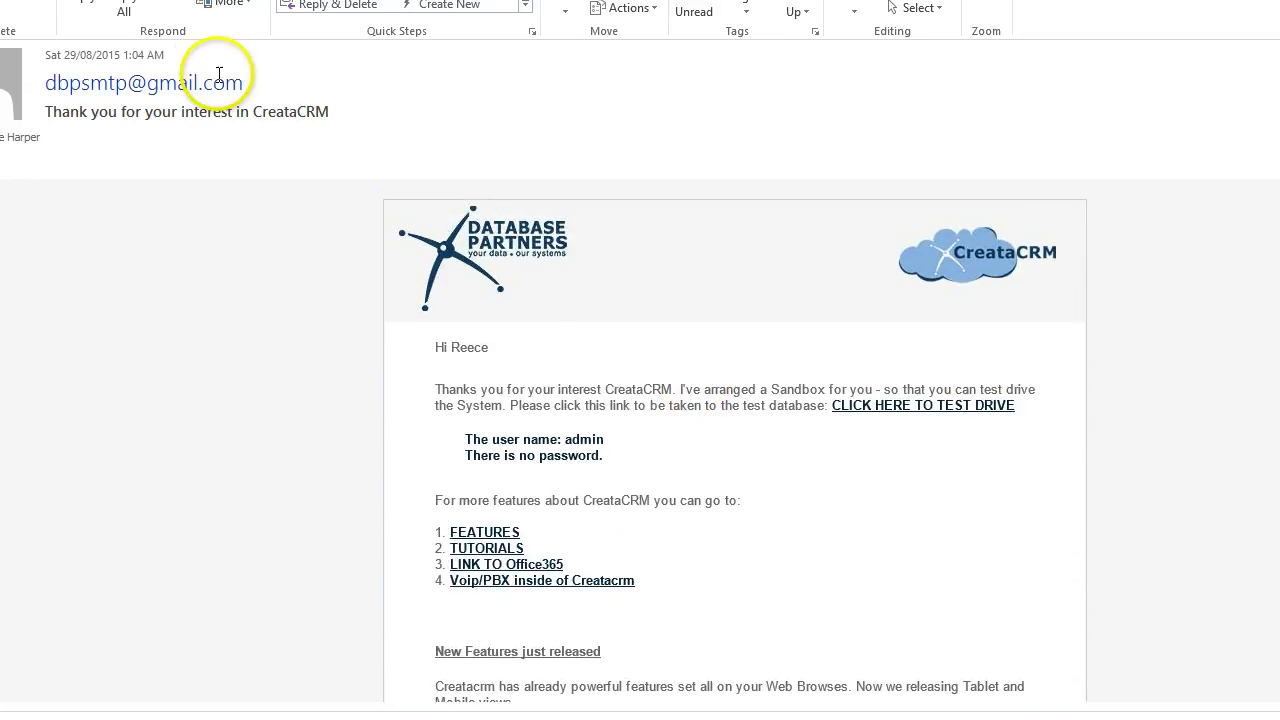
left_click_drag(241, 82, 47, 83)
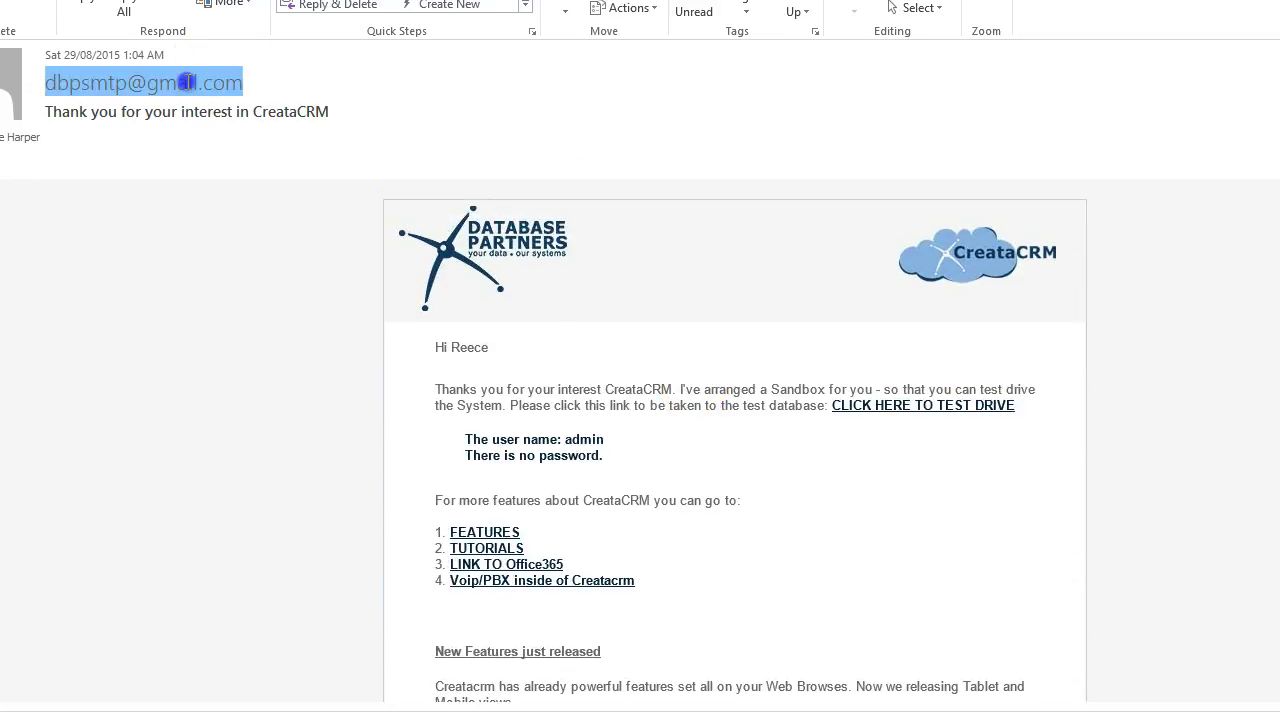
left_click(211, 290)
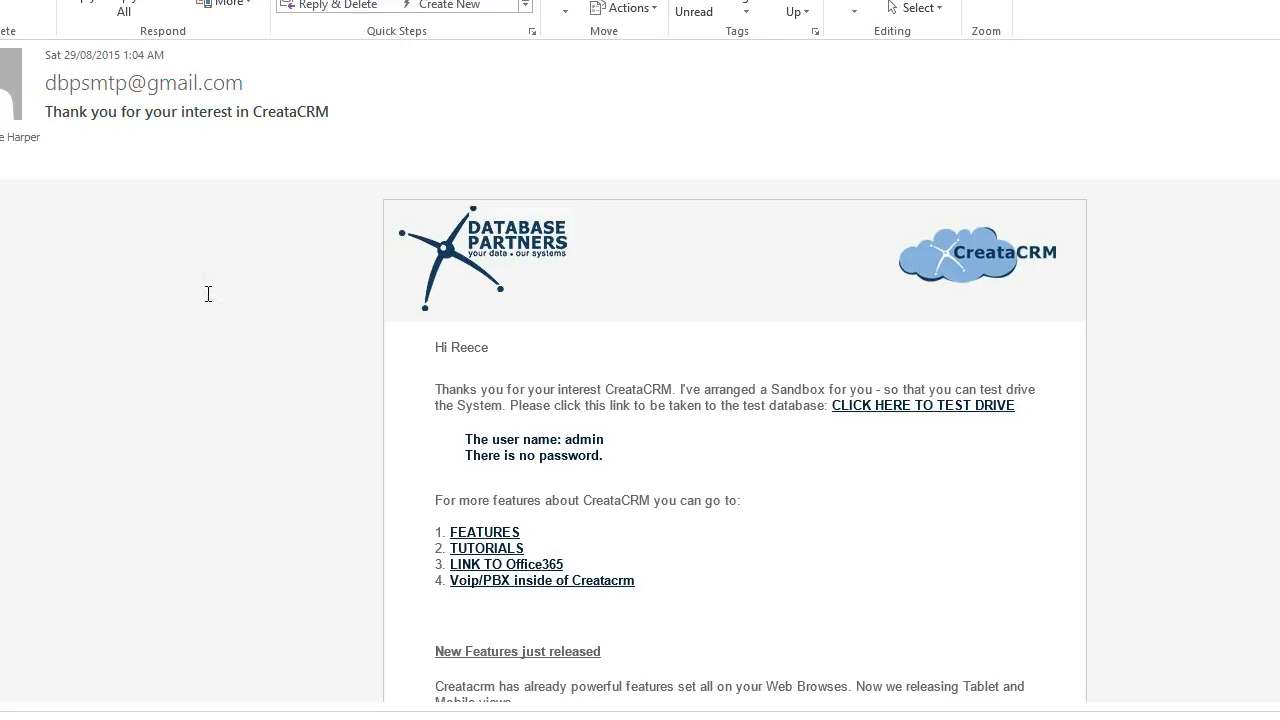
left_click(200, 306)
scroll(200, 305, "down", 6)
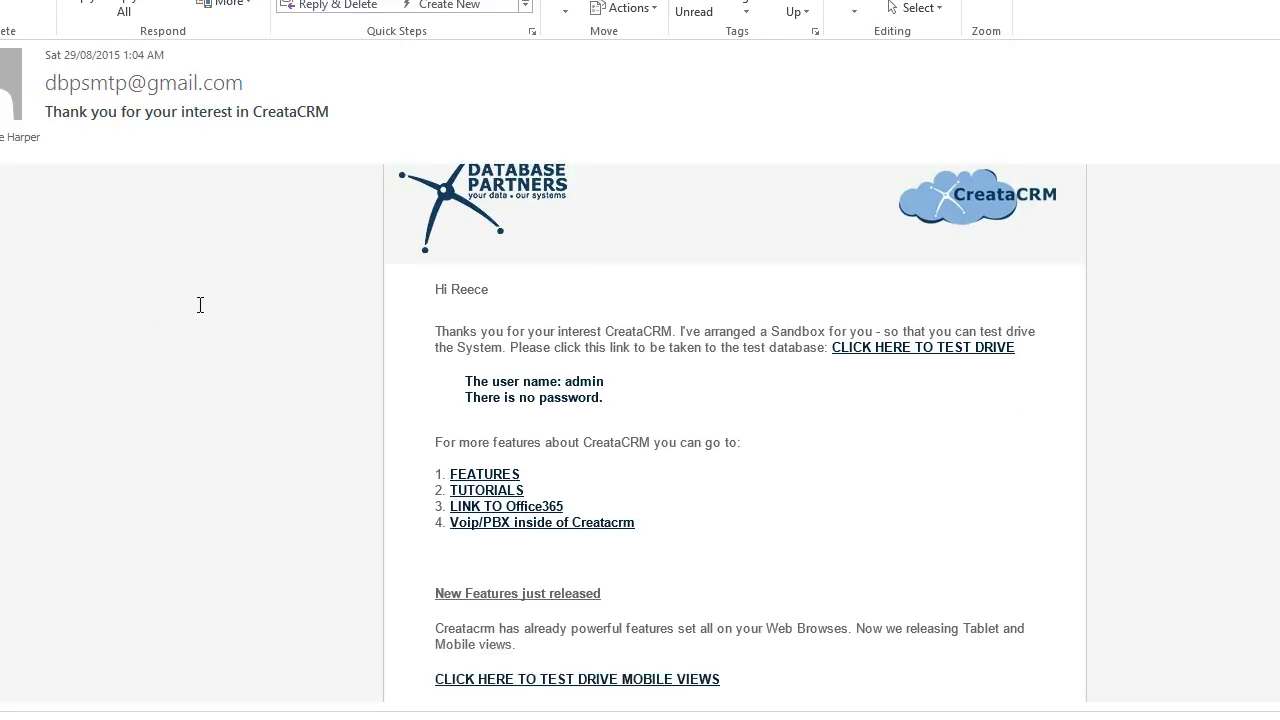
scroll(213, 290, "down", 2)
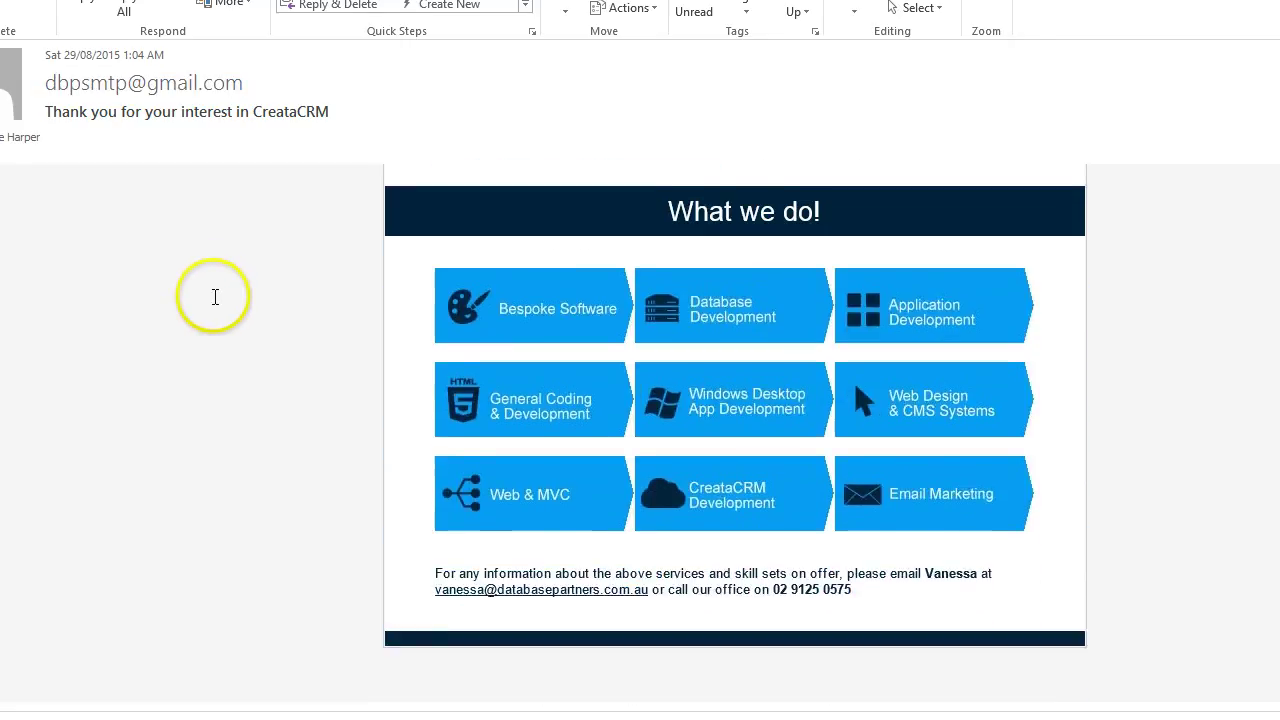
scroll(214, 283, "up", 5)
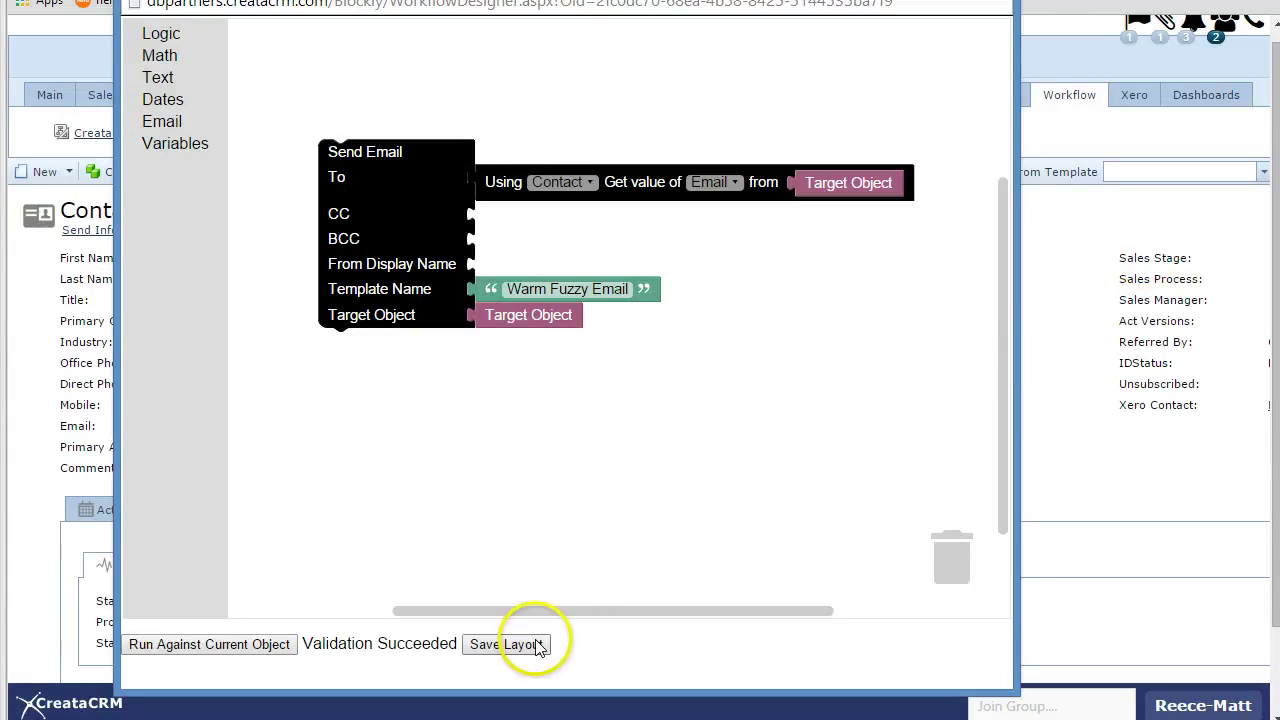
Save the workflow layout, then open the "Send out a Welcome Email" workflow definition and check its IDStatus criteria.
left_click(531, 645)
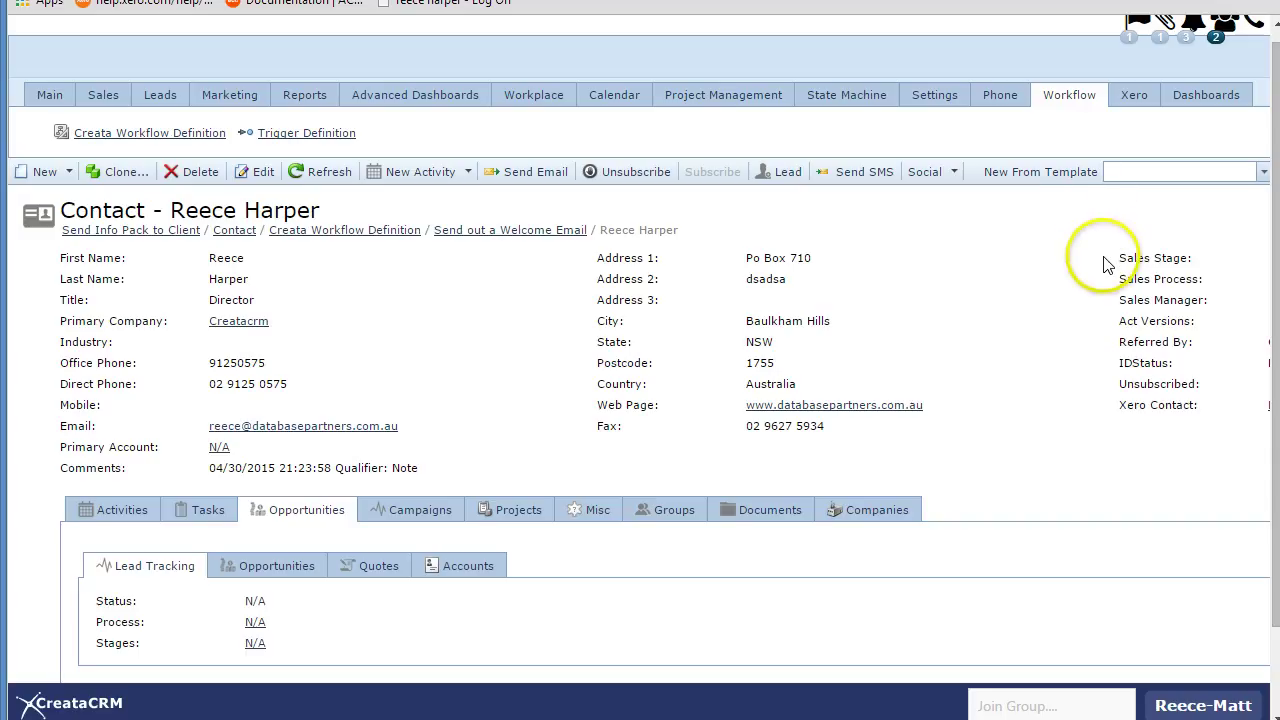
left_click(188, 133)
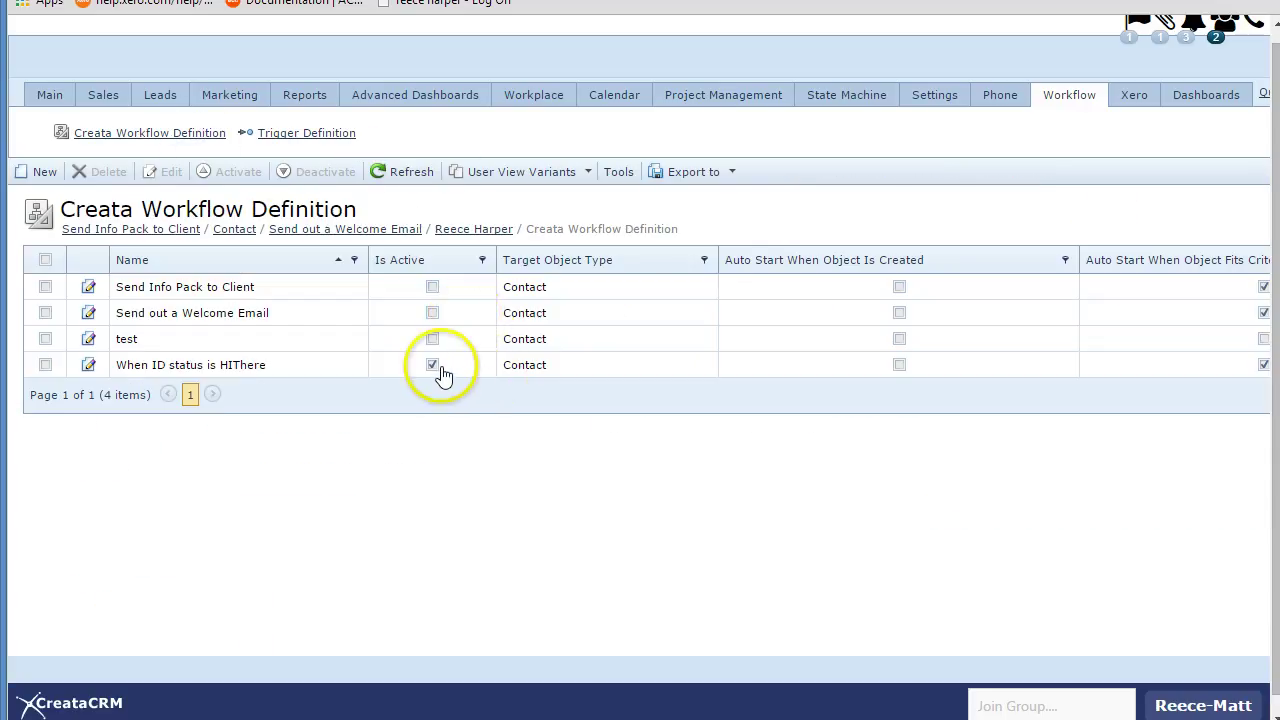
double_click(337, 317)
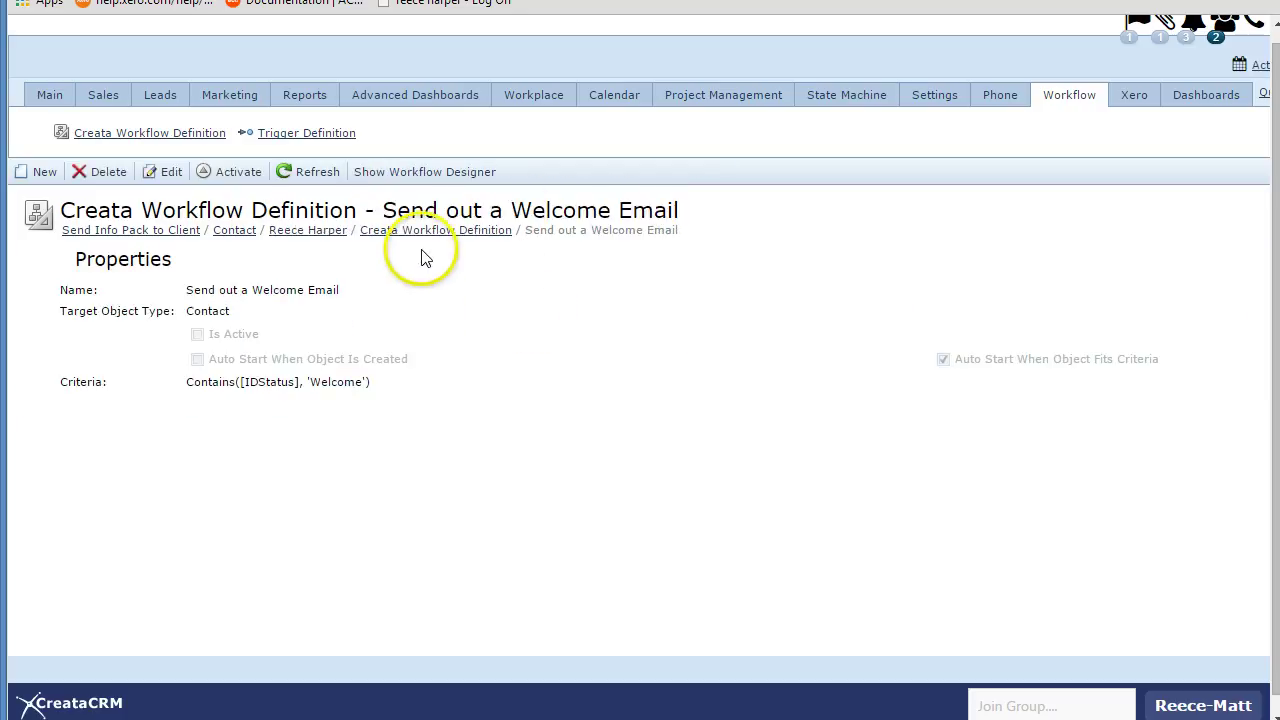
left_click(423, 174)
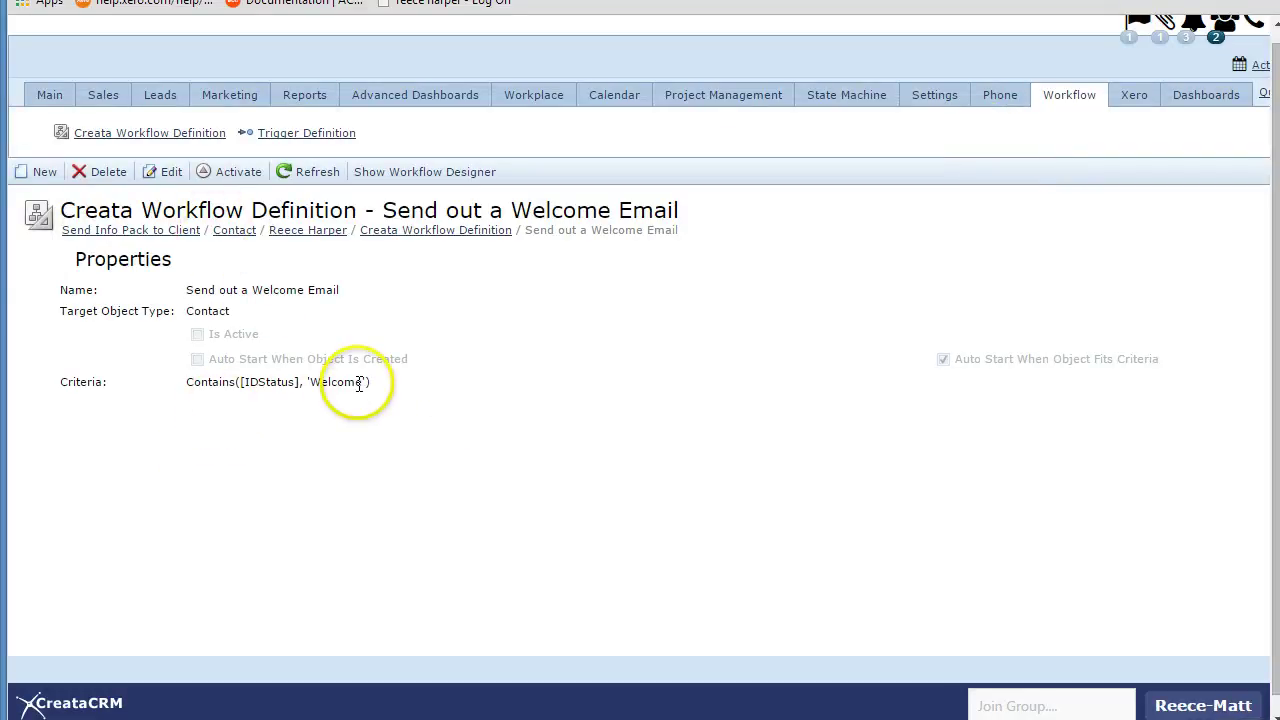
left_click_drag(360, 385, 335, 386)
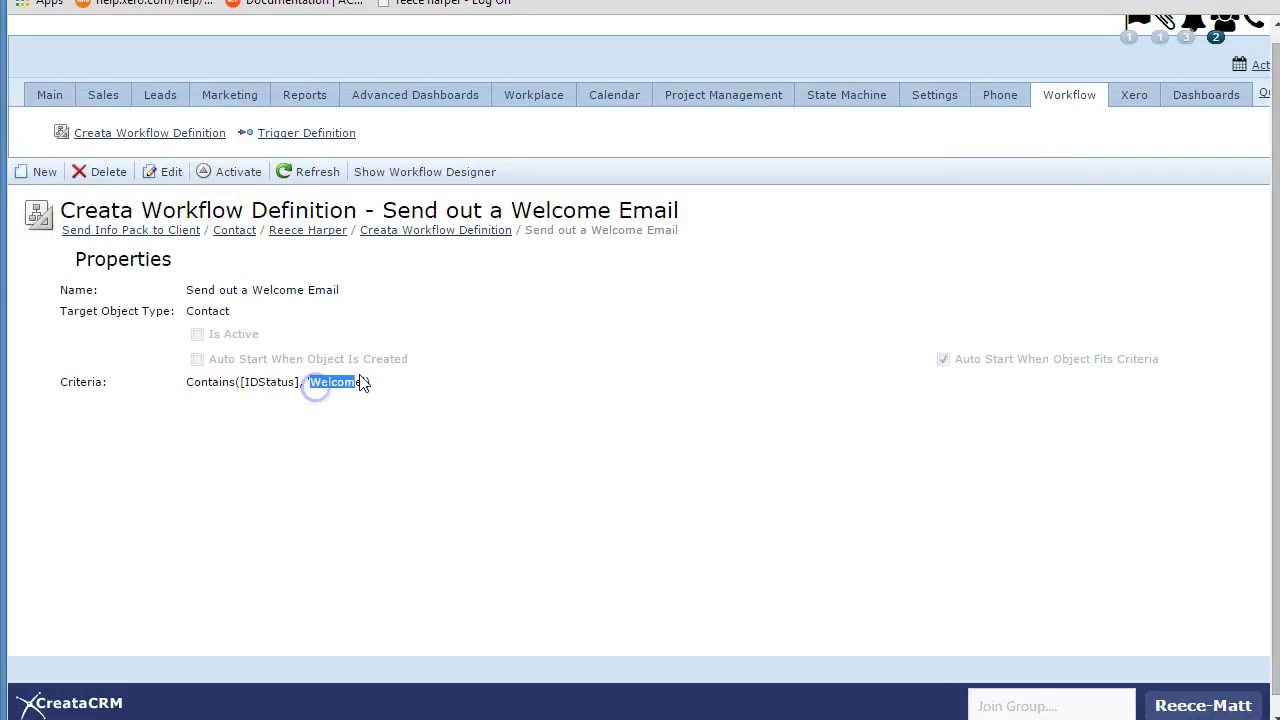
Edit the "Send out a Welcome Email" workflow to mark it as active, then save and close it.
left_click(186, 189)
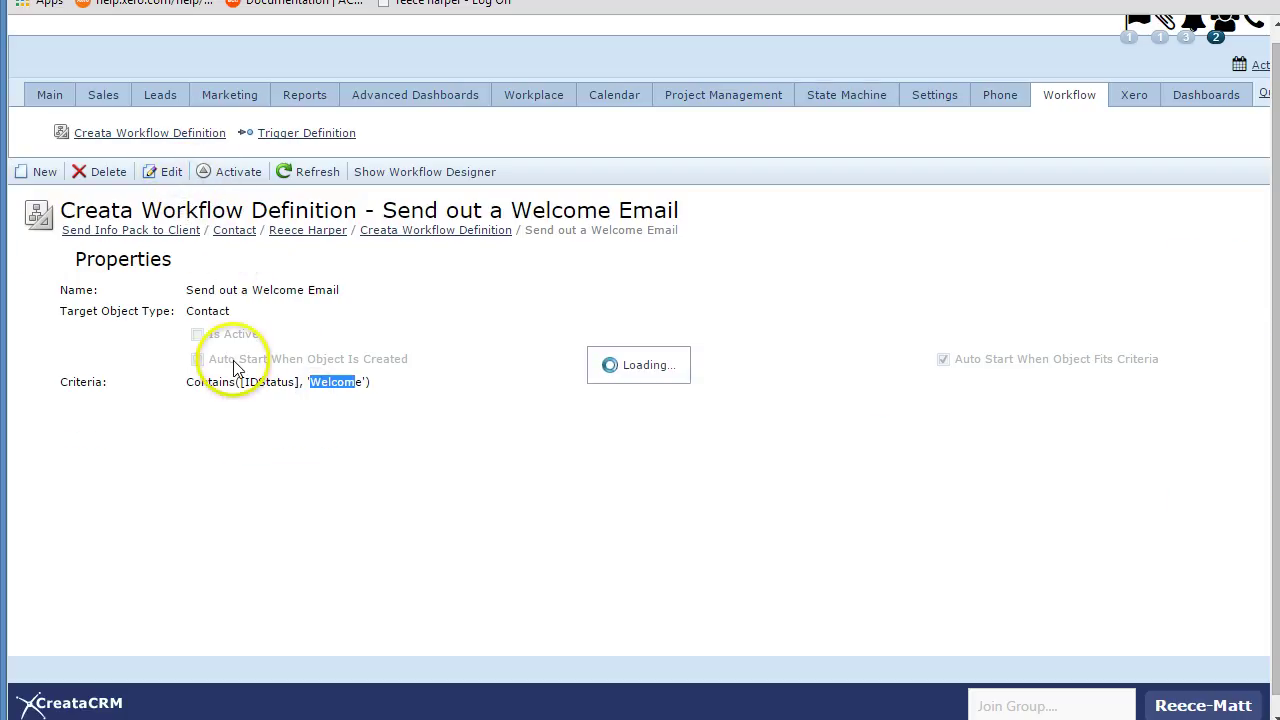
left_click(199, 379)
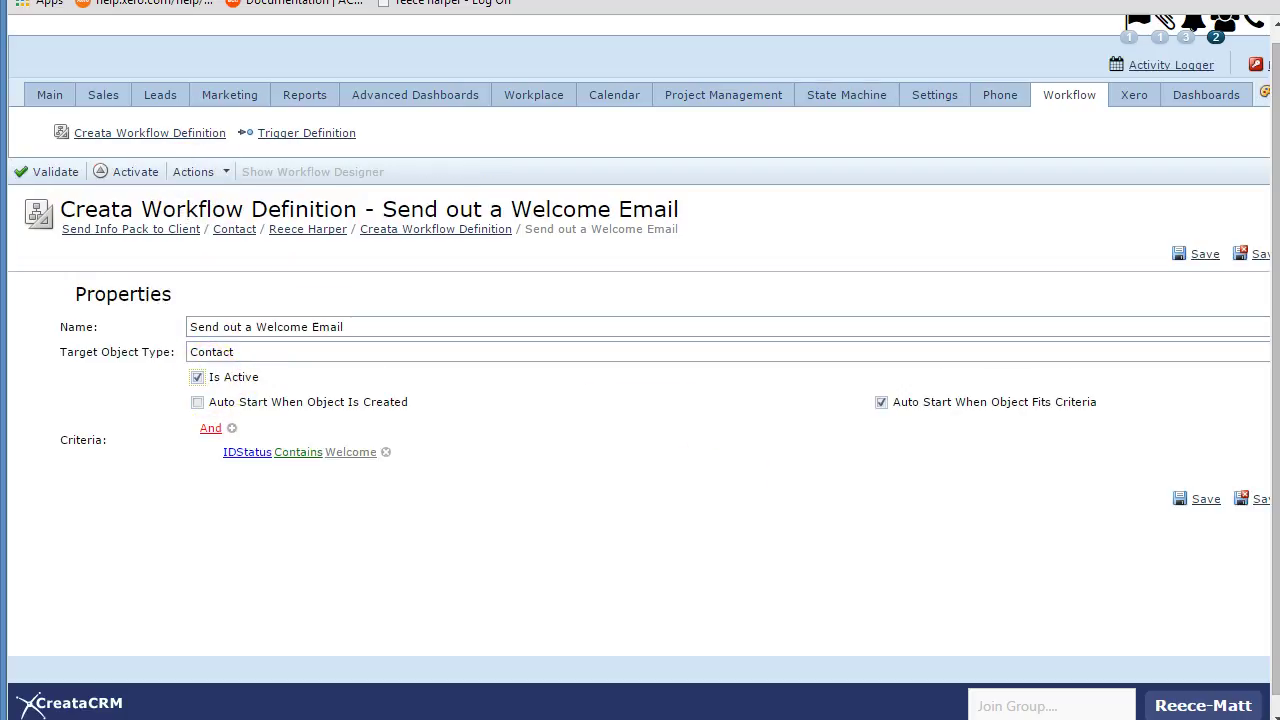
left_click(1252, 499)
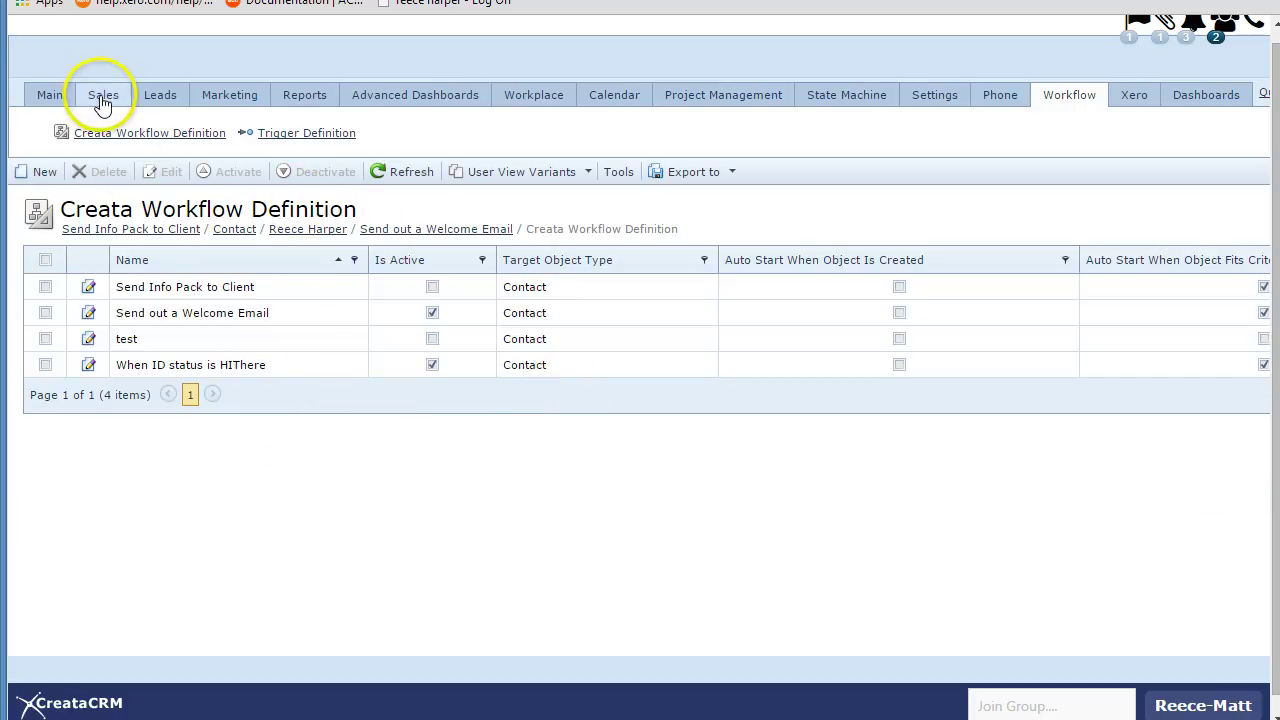
Reopen the "Send out a Welcome Email" workflow definition and check the value its IDStatus criteria looks for.
left_click(64, 102)
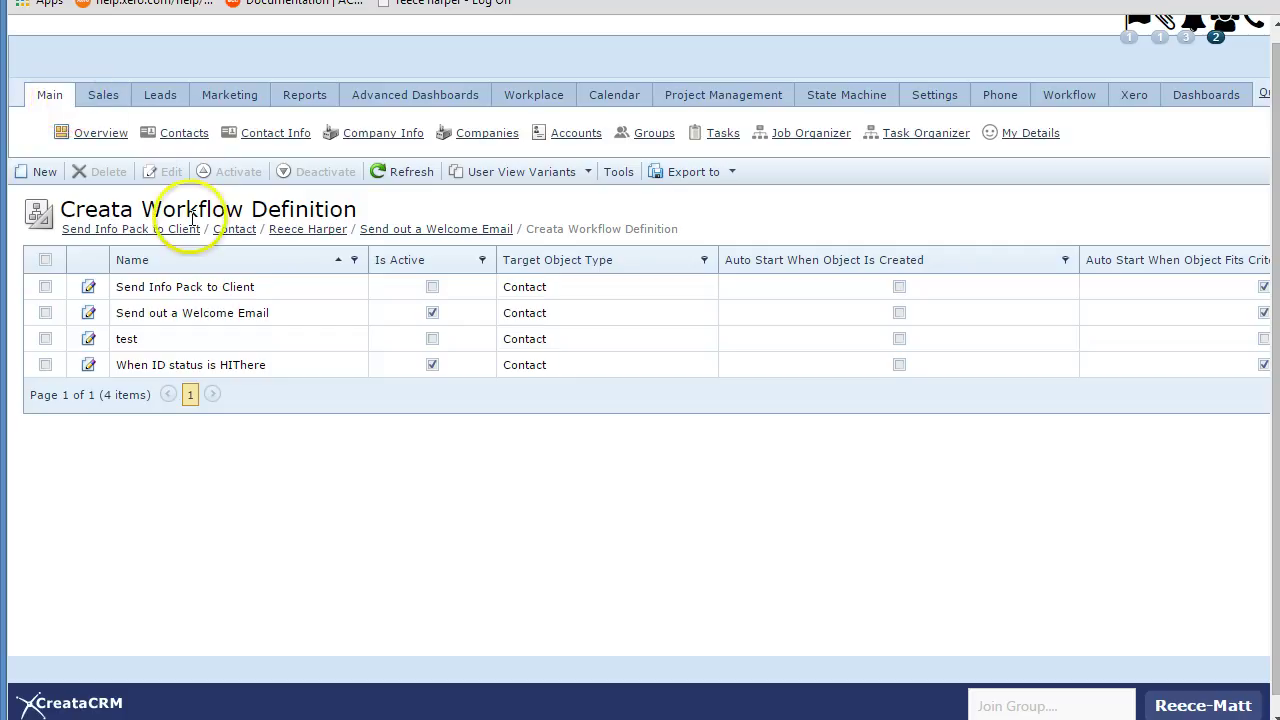
left_click(266, 325)
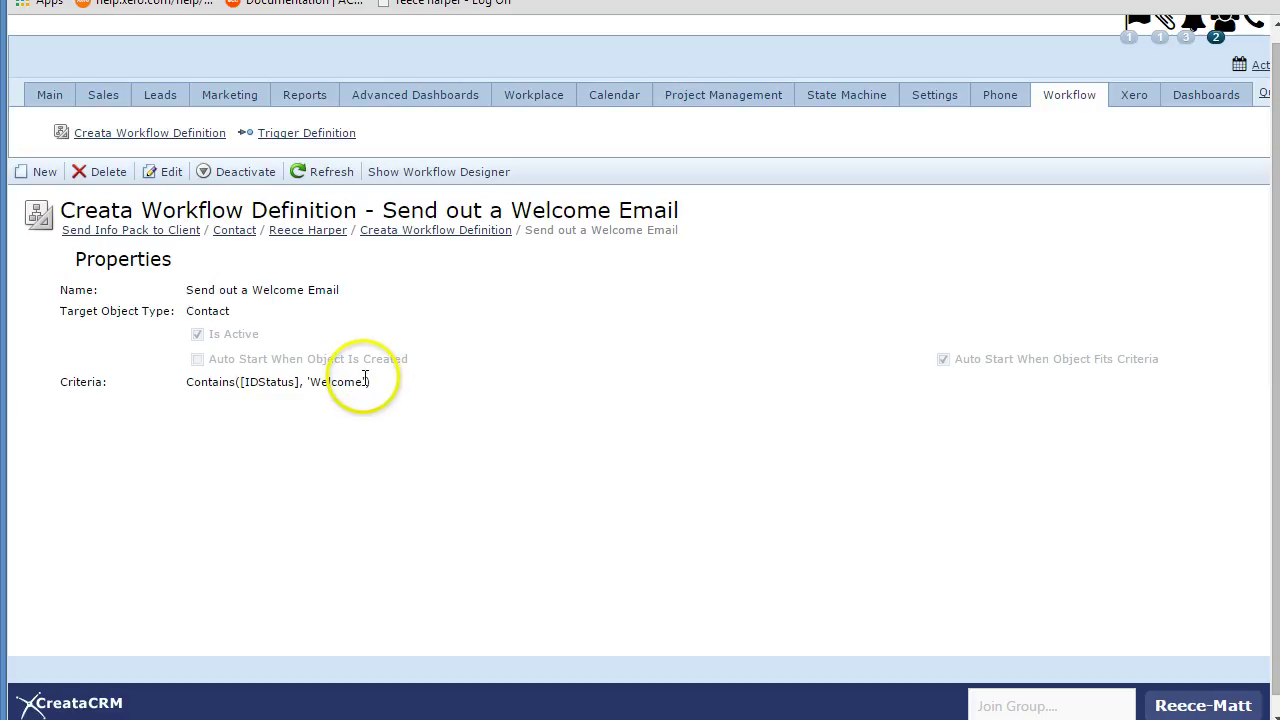
left_click(360, 381)
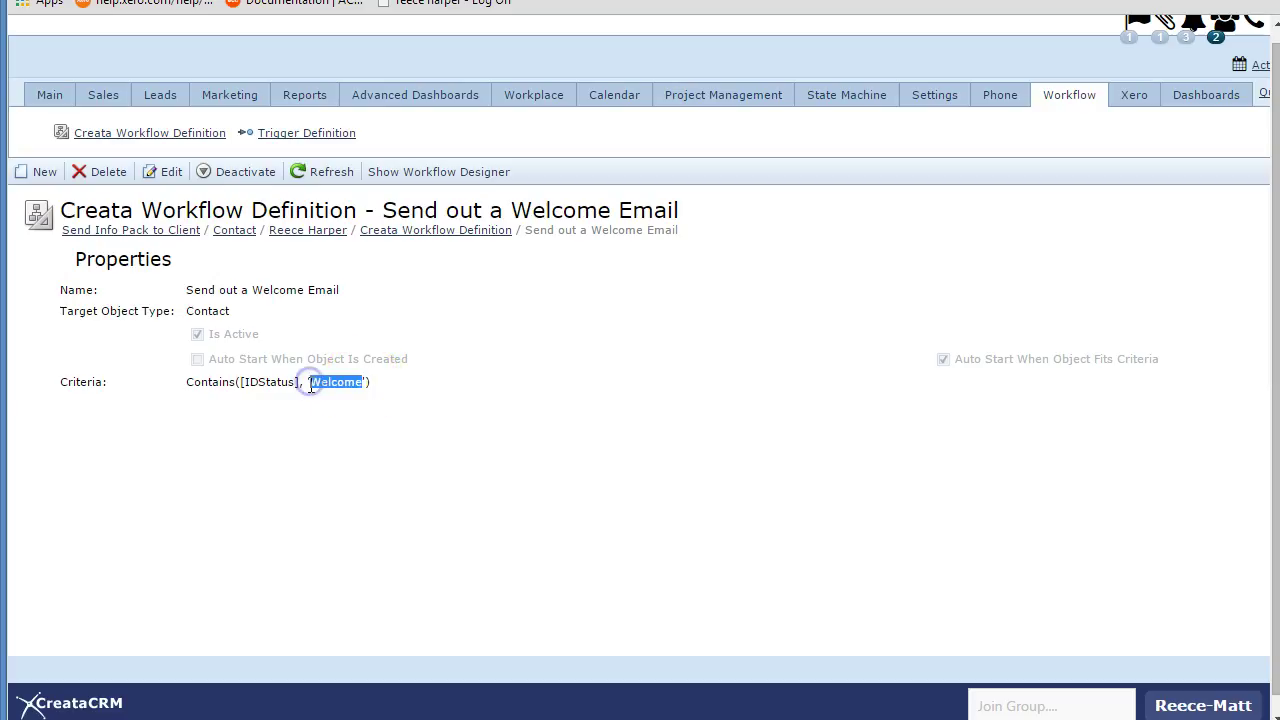
left_click(397, 410)
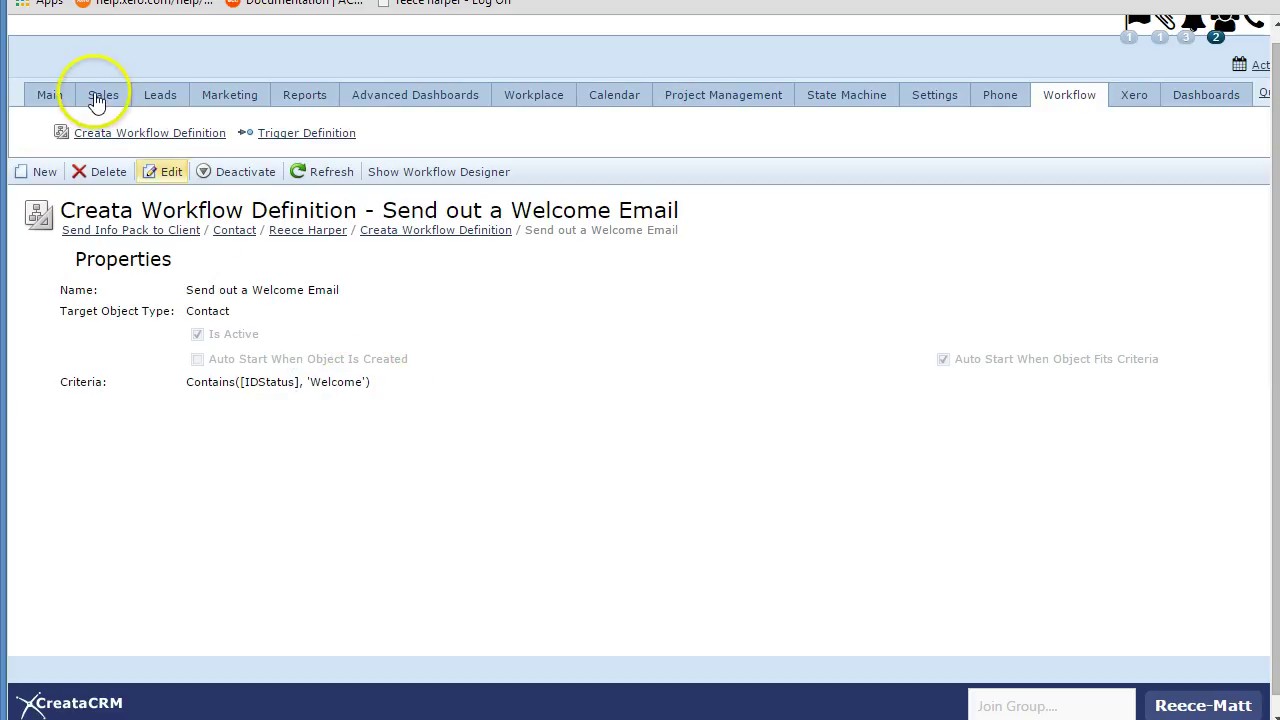
Go to the contacts list and open the filtered contact's record.
left_click(57, 97)
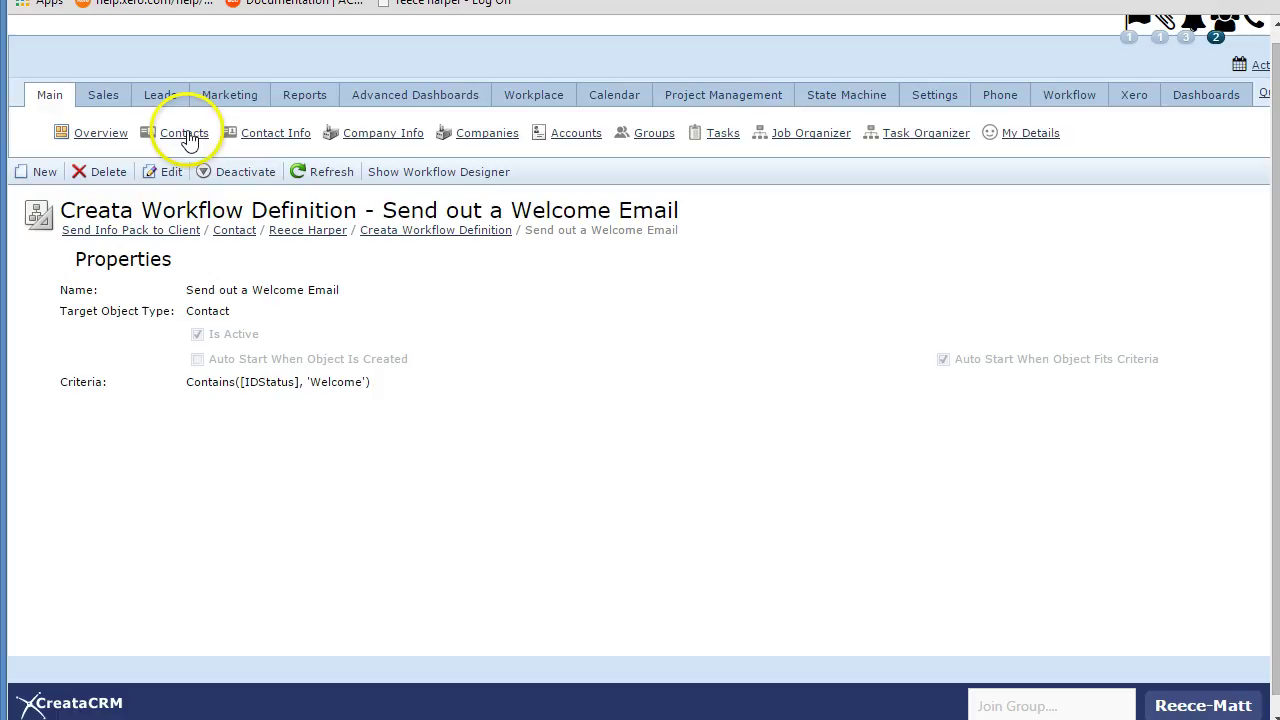
left_click(185, 134)
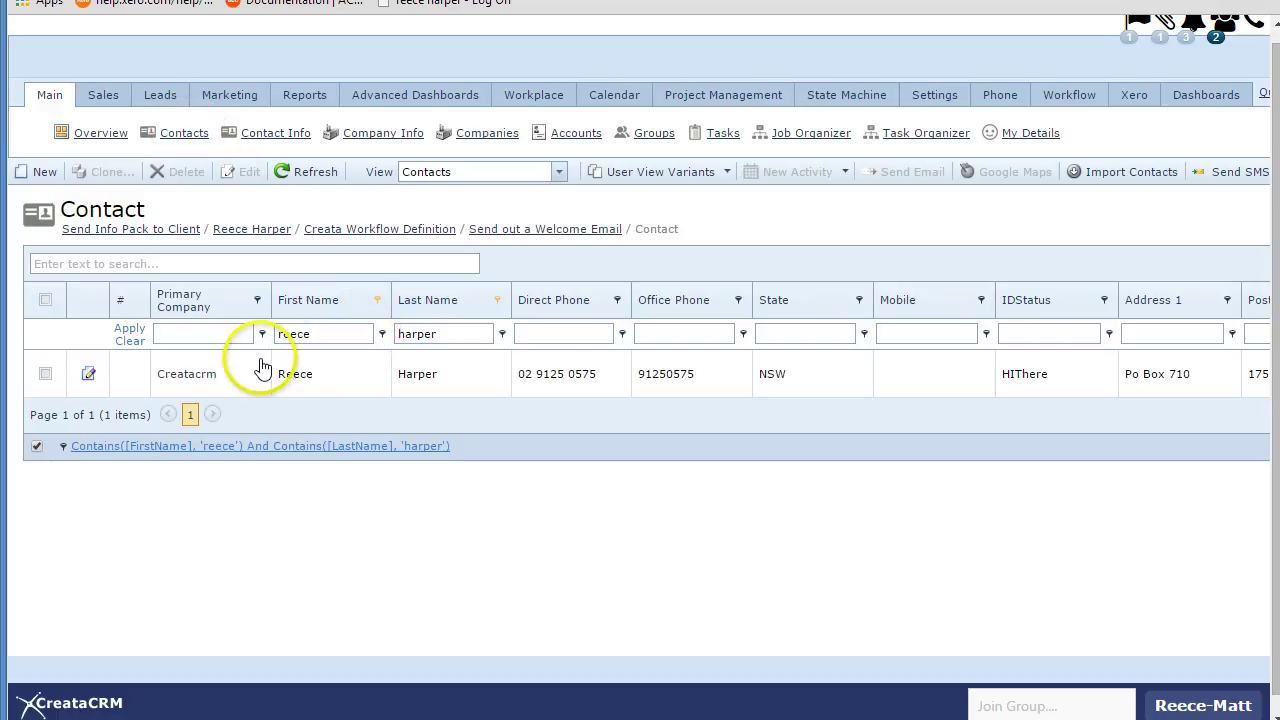
double_click(262, 372)
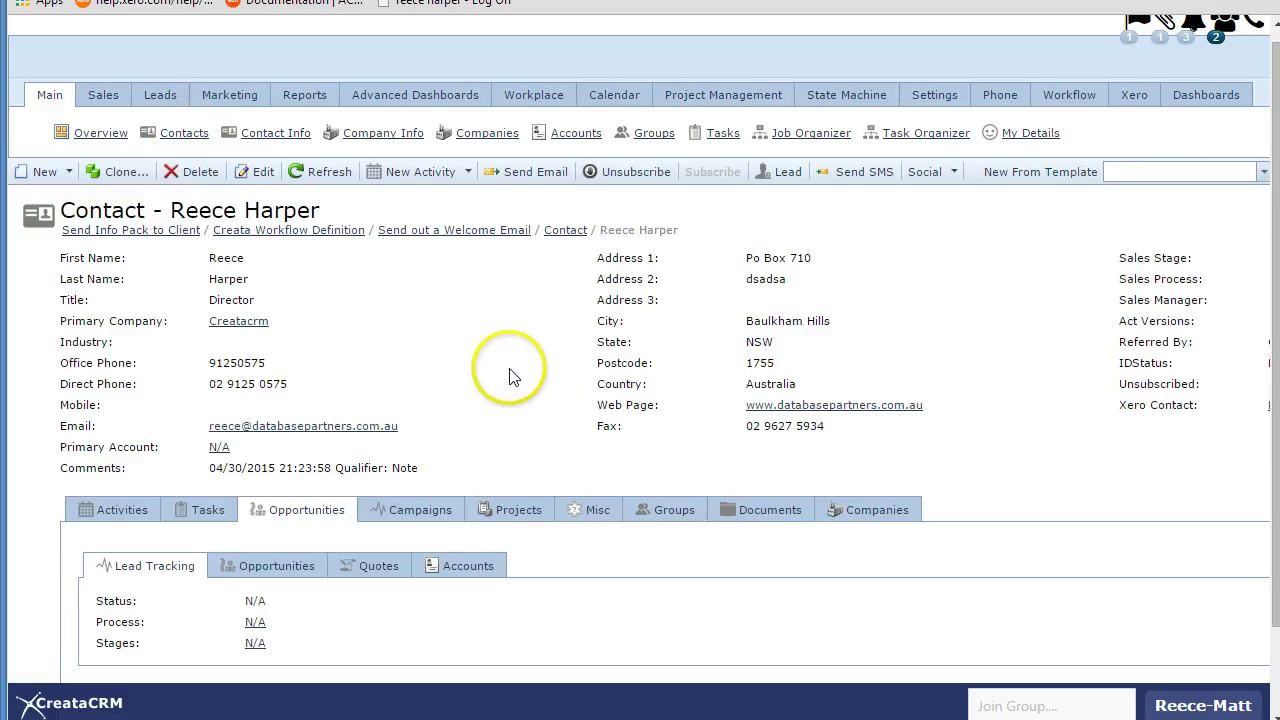
Edit the contact's record to clear its IDStatus value, then save and close it.
left_click(256, 171)
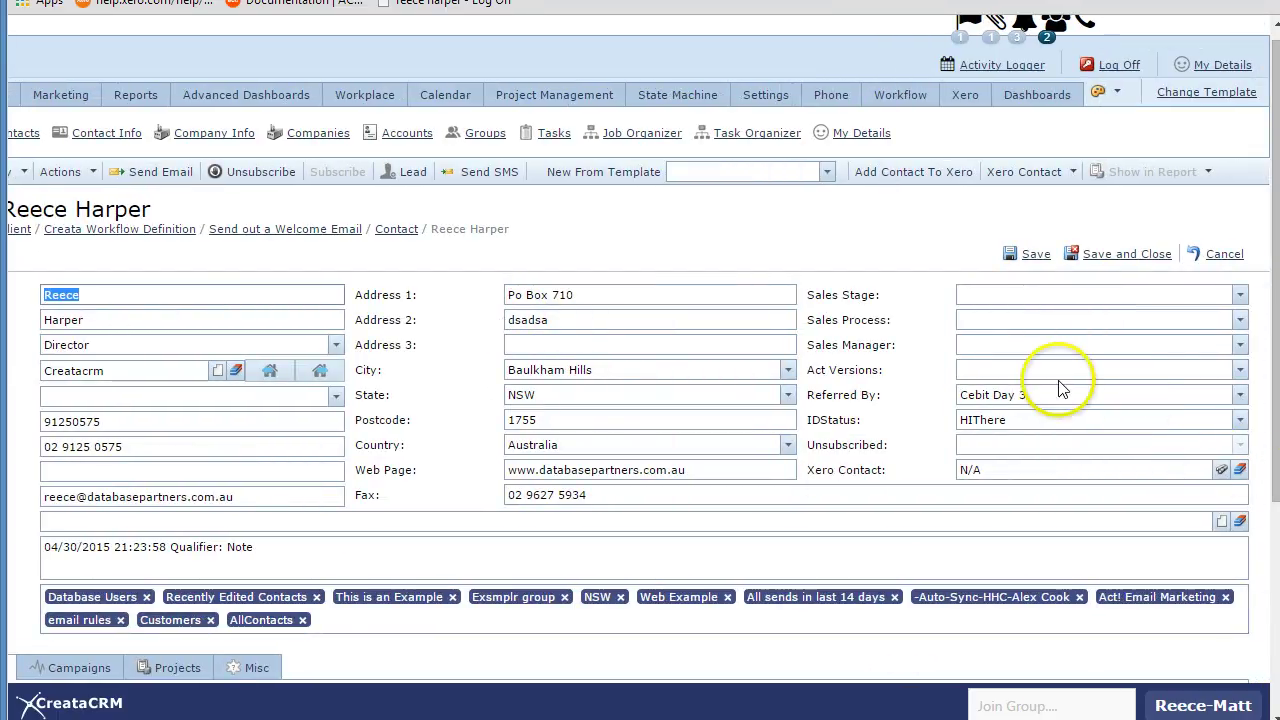
left_click(1049, 421)
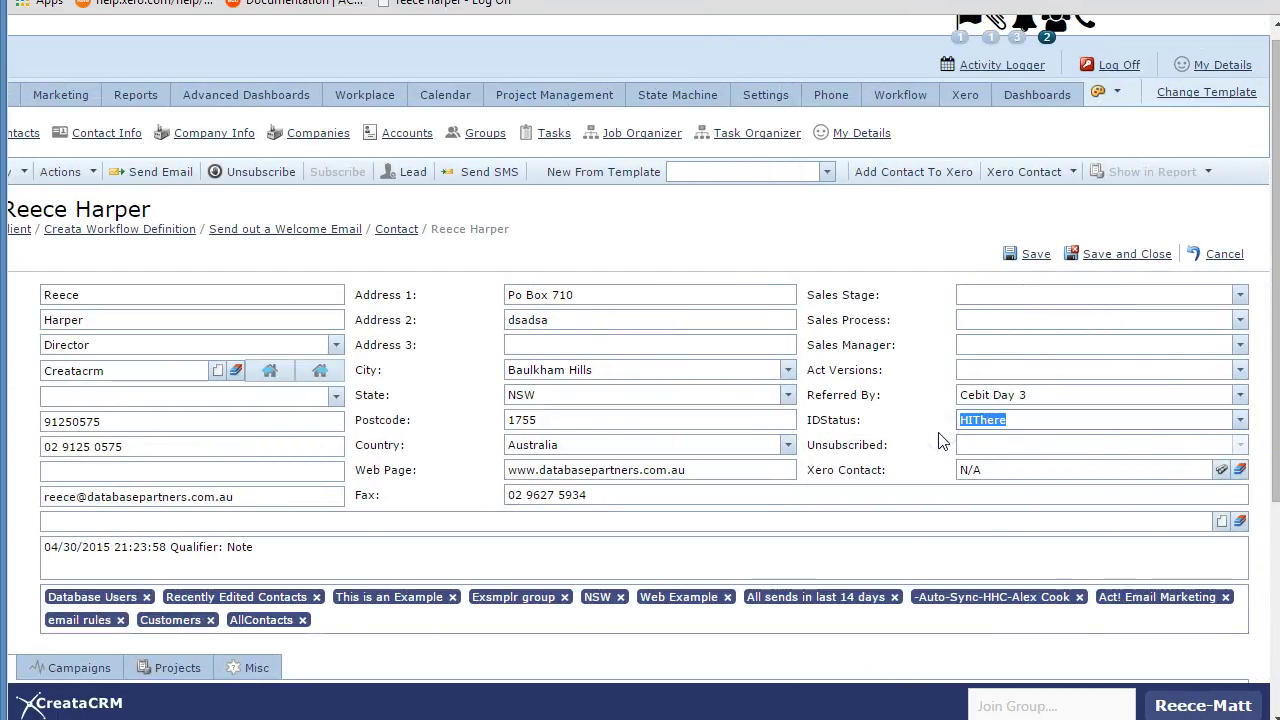
type("Welcome")
left_click(1110, 254)
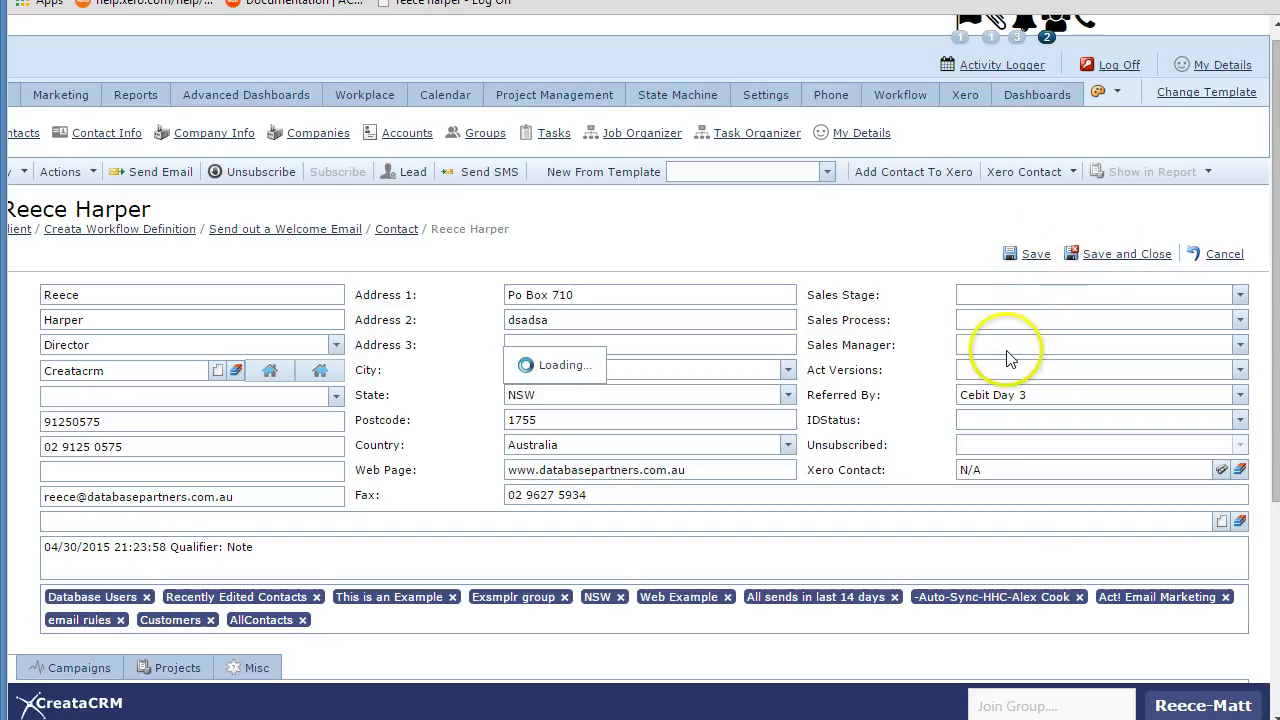
left_click(1070, 255)
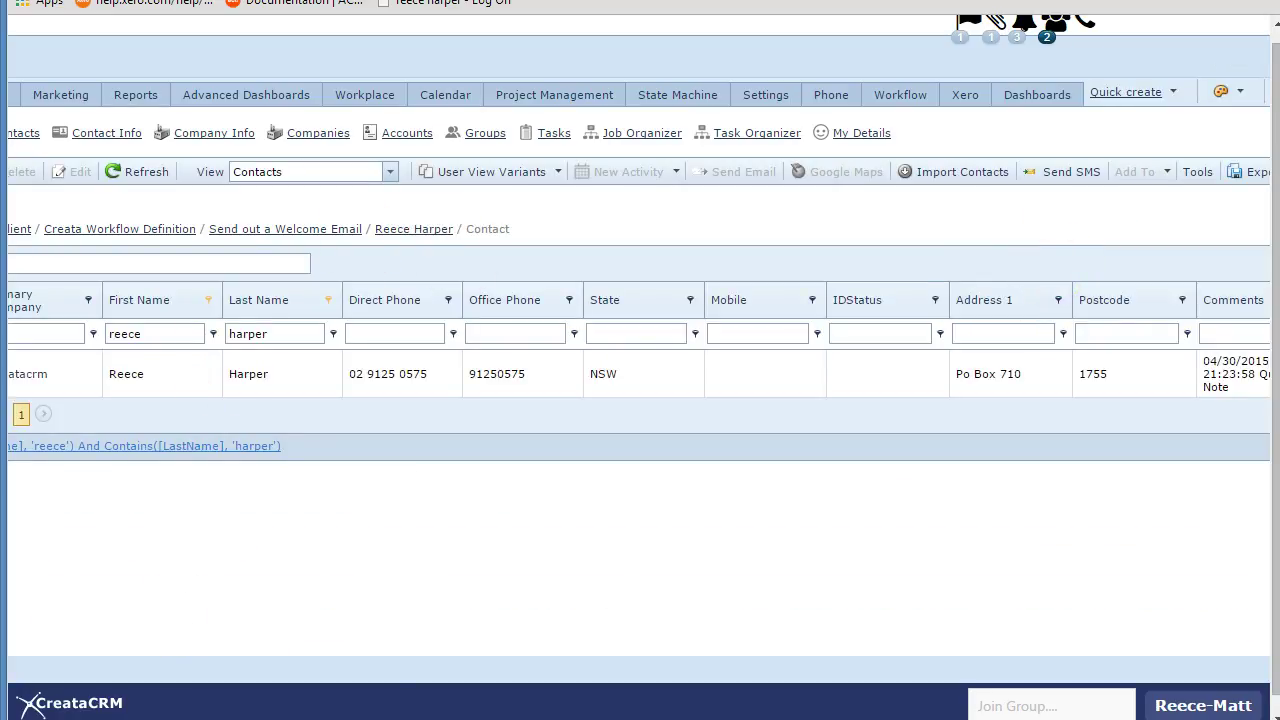
Set the contact's IDStatus to Welcome and check the saved value on the contact's record.
scroll(640, 380, "right", 5)
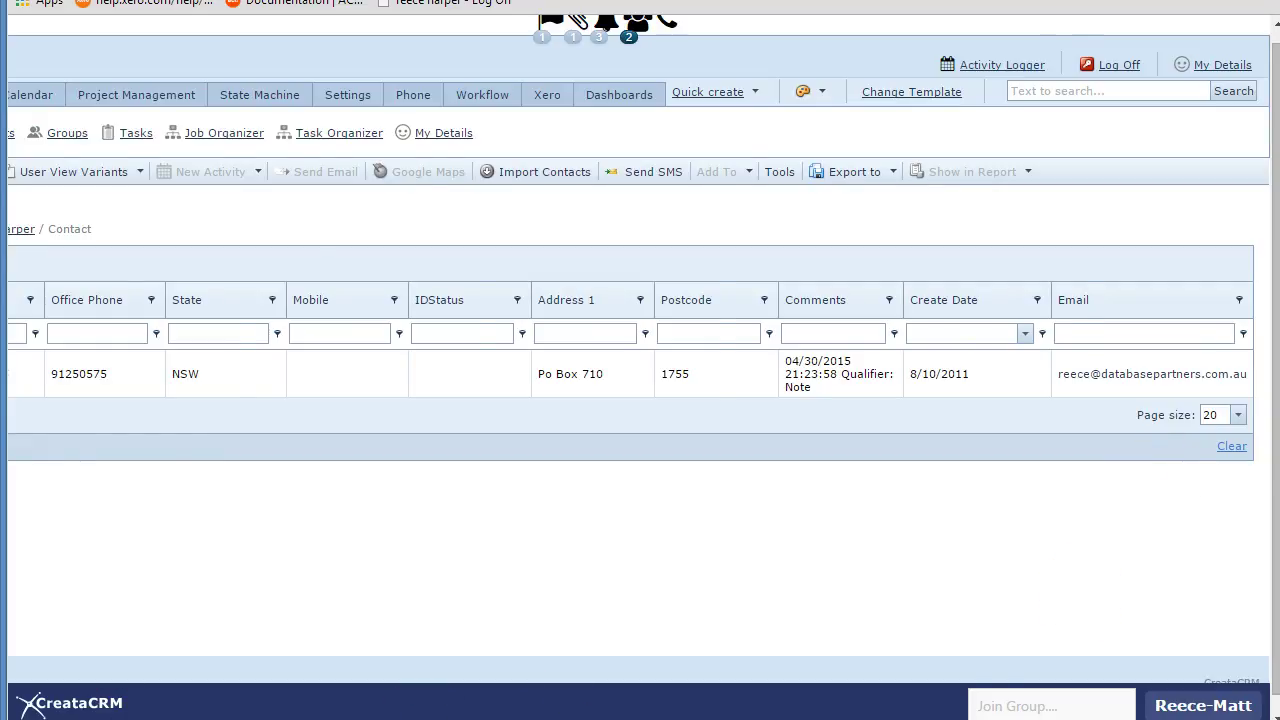
left_click(414, 404)
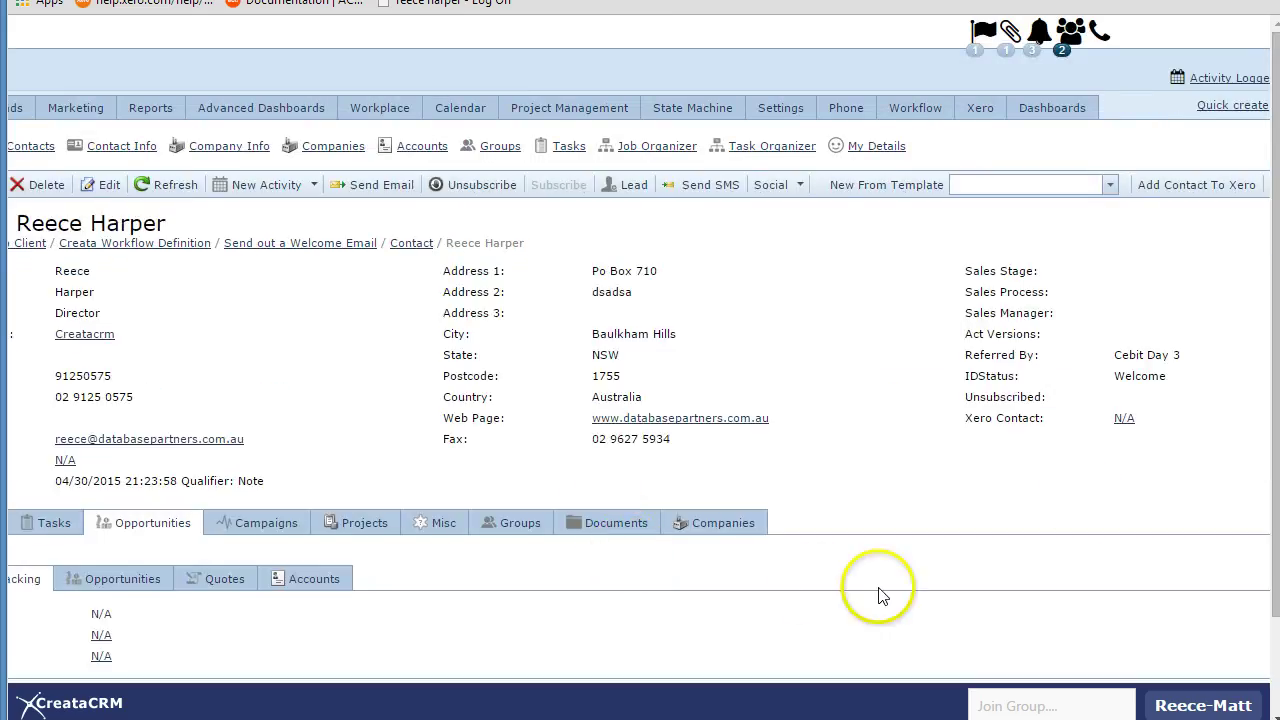
left_click_drag(1168, 376, 1110, 380)
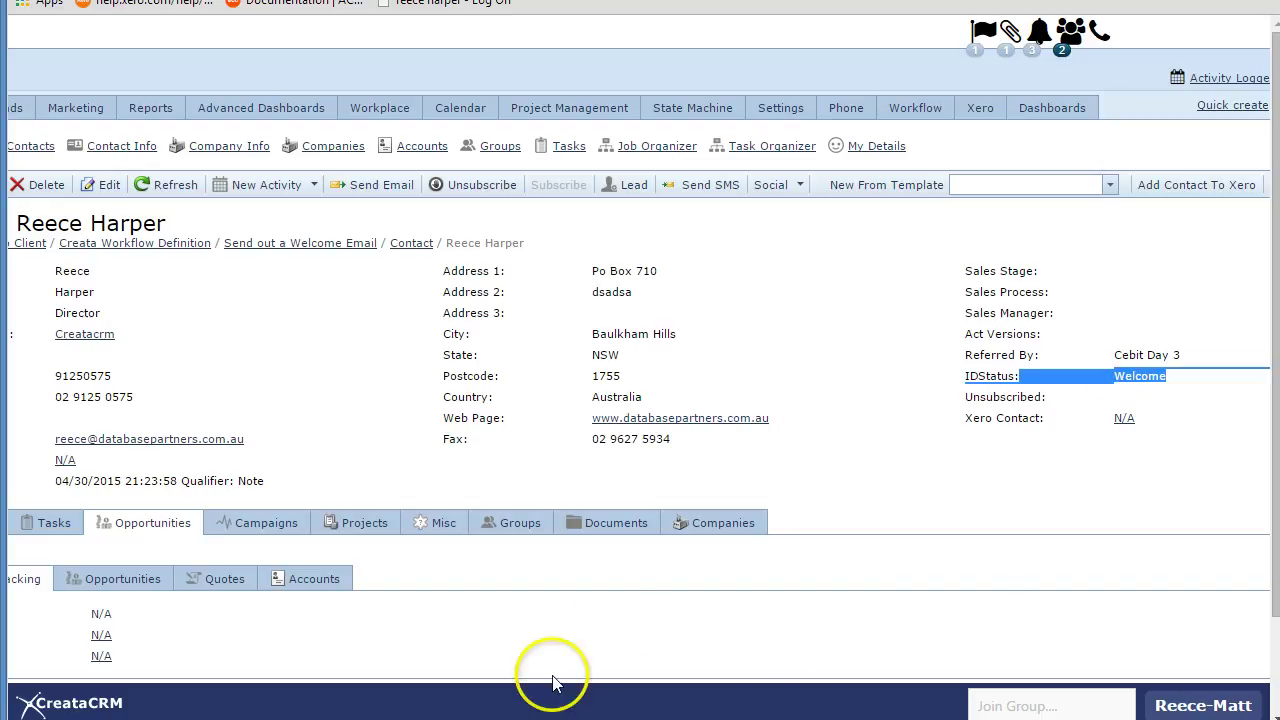